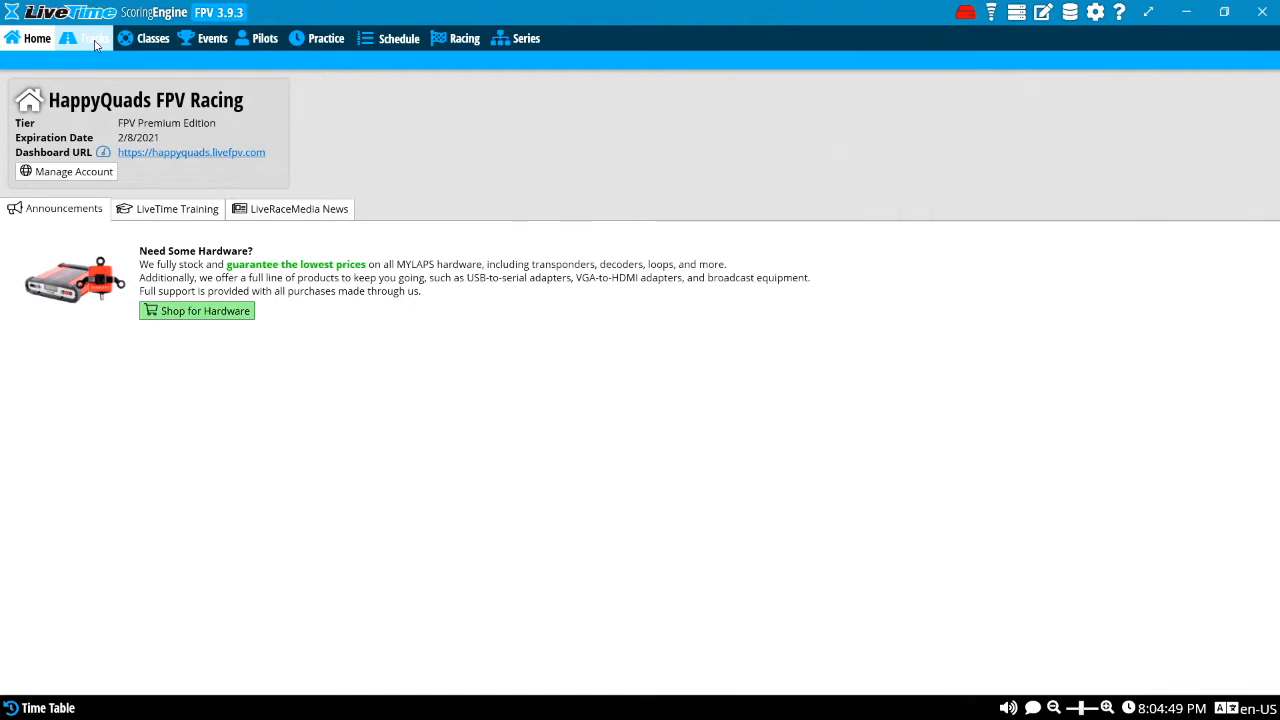
# - Create and save a track named Balloon Field with the type FPV (outdoor)
pyautogui.click(95, 42)
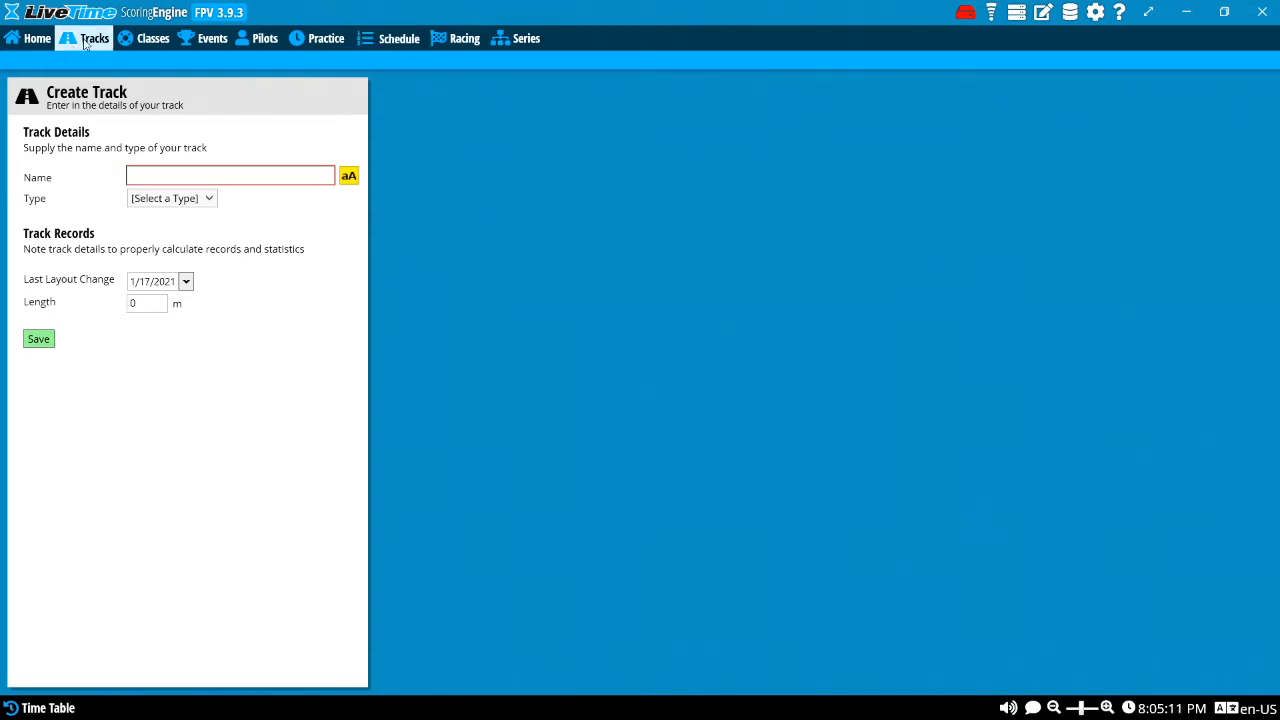
pyautogui.click(207, 40)
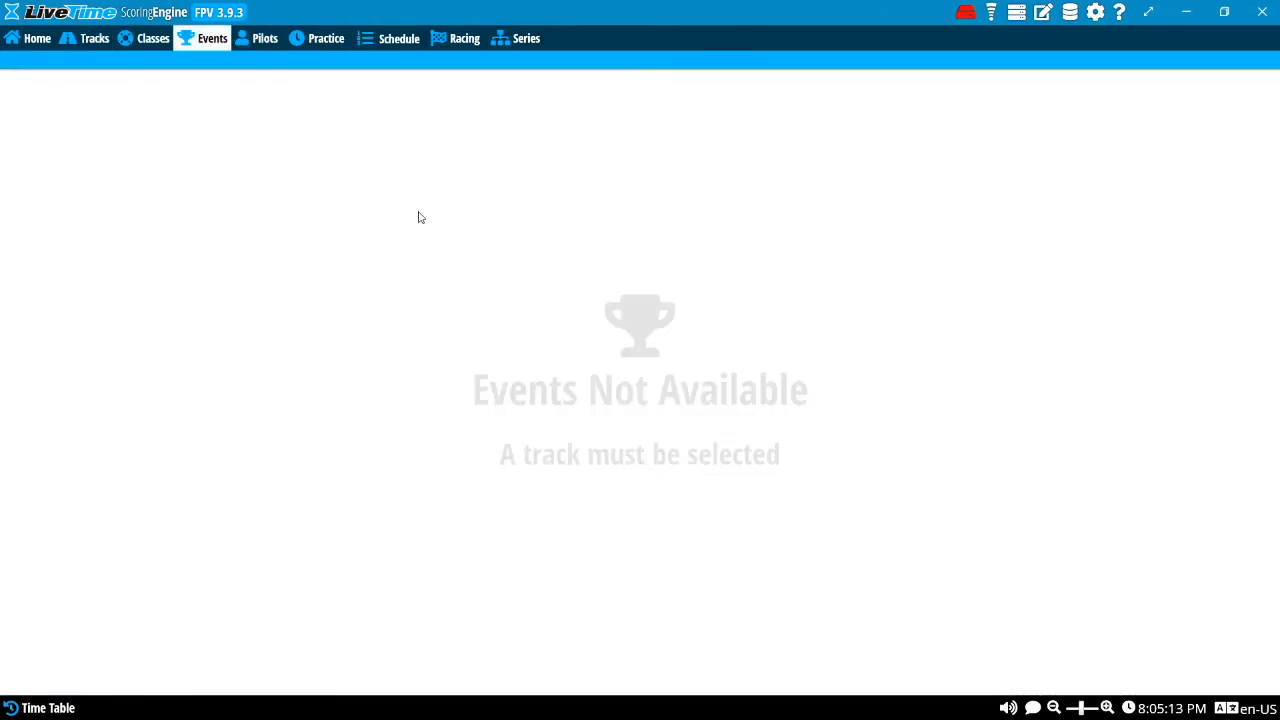
pyautogui.click(92, 40)
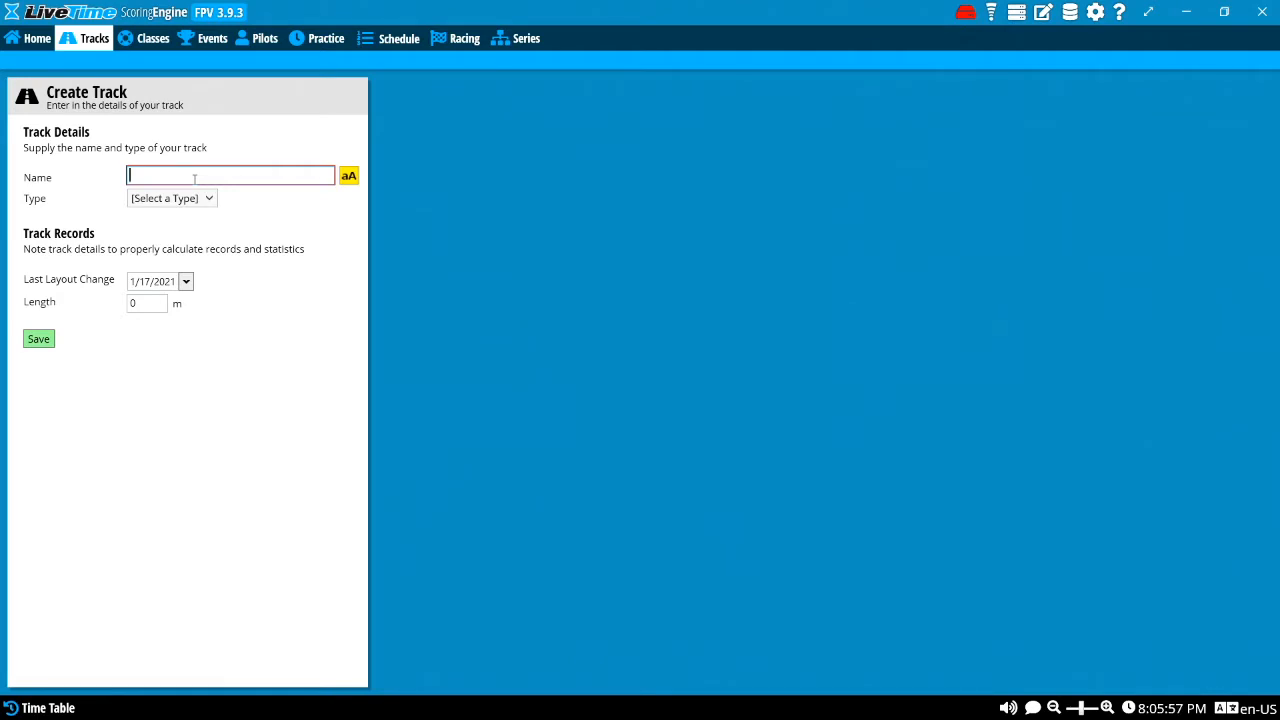
pyautogui.write('Balloon Field')
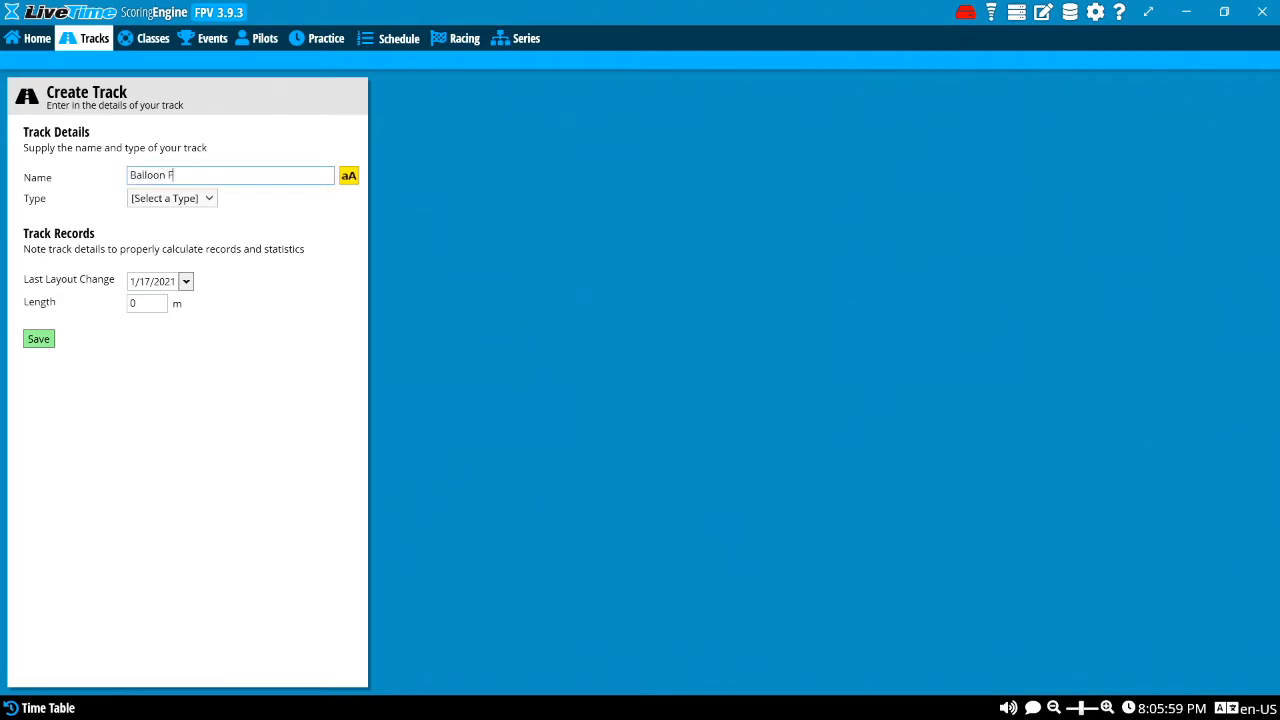
pyautogui.click(167, 204)
pyautogui.click(186, 248)
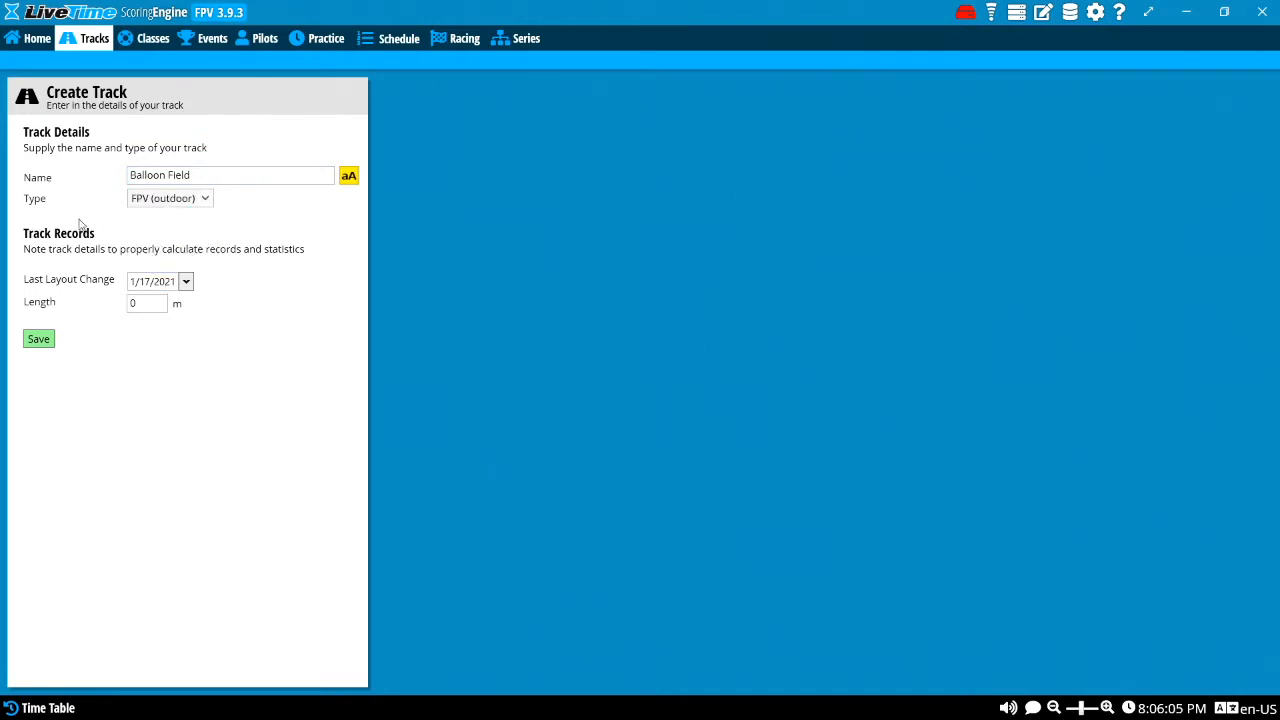
pyautogui.click(187, 283)
pyautogui.click(245, 259)
pyautogui.tripleClick(223, 175)
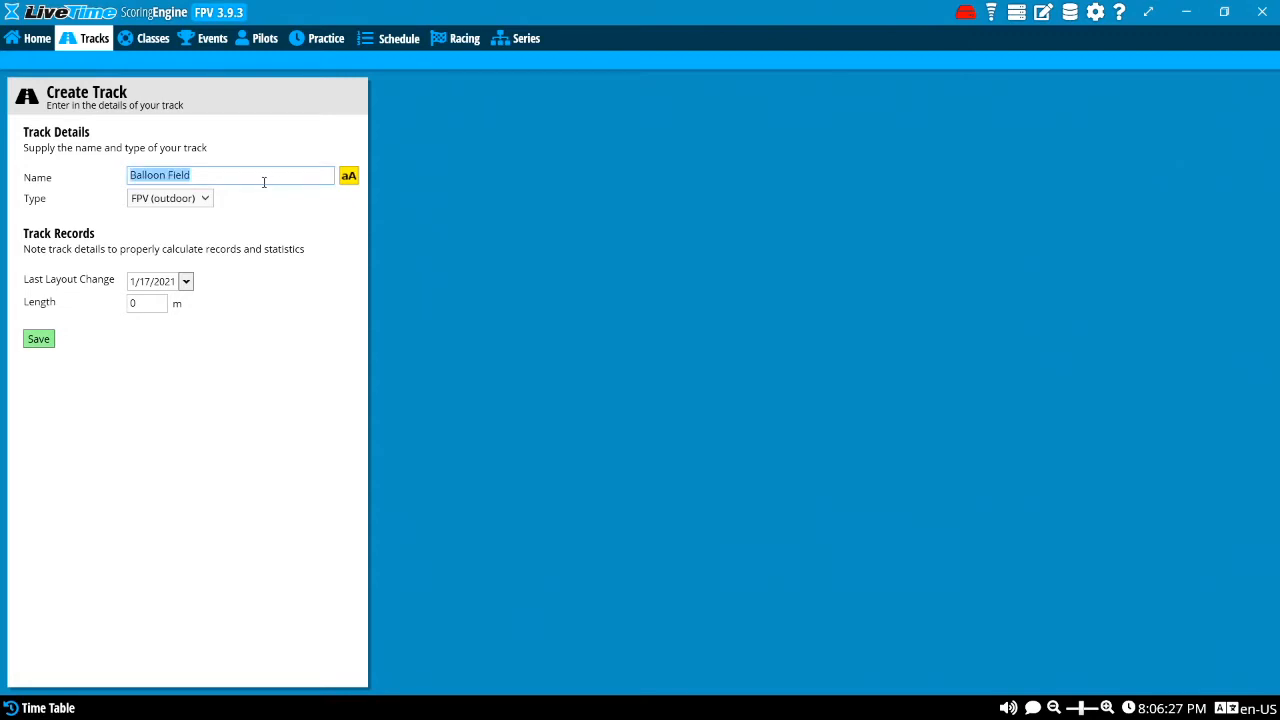
pyautogui.click(43, 345)
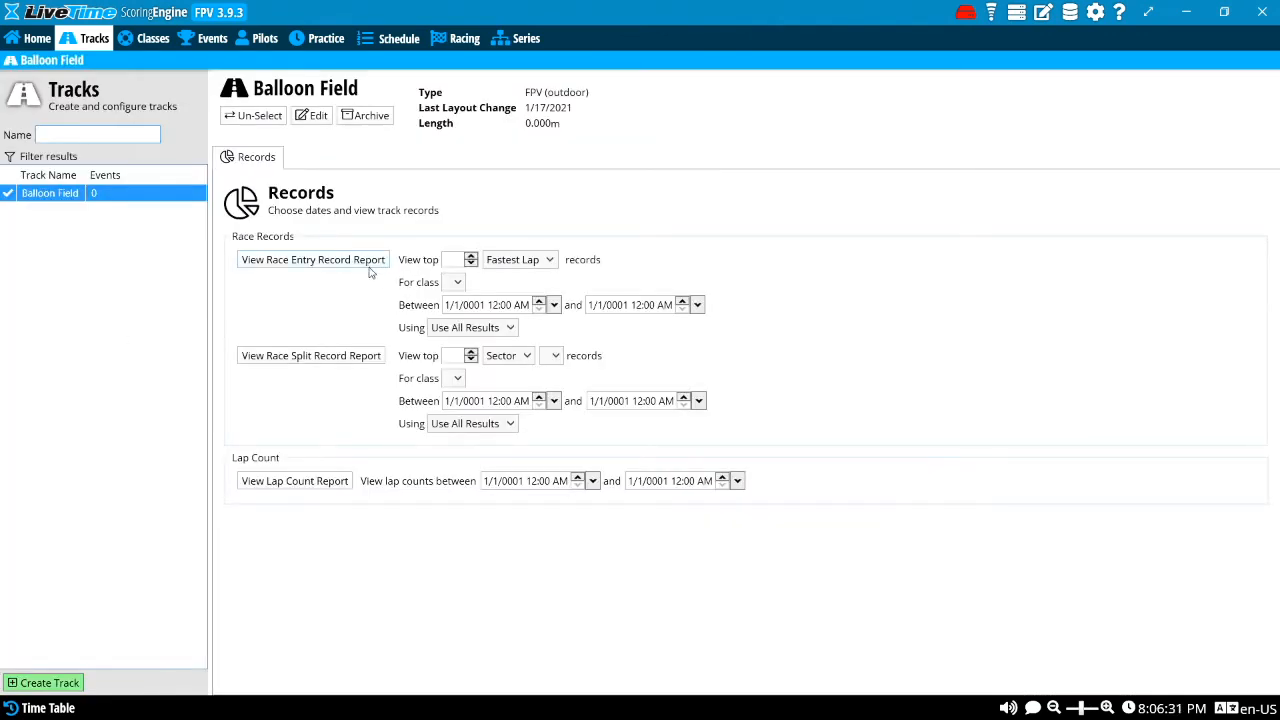
# - Set the race entry record report to view the top 6 records by Top 3 Consecutive for all classes
pyautogui.click(471, 258)
pyautogui.click(471, 258)
pyautogui.click(517, 259)
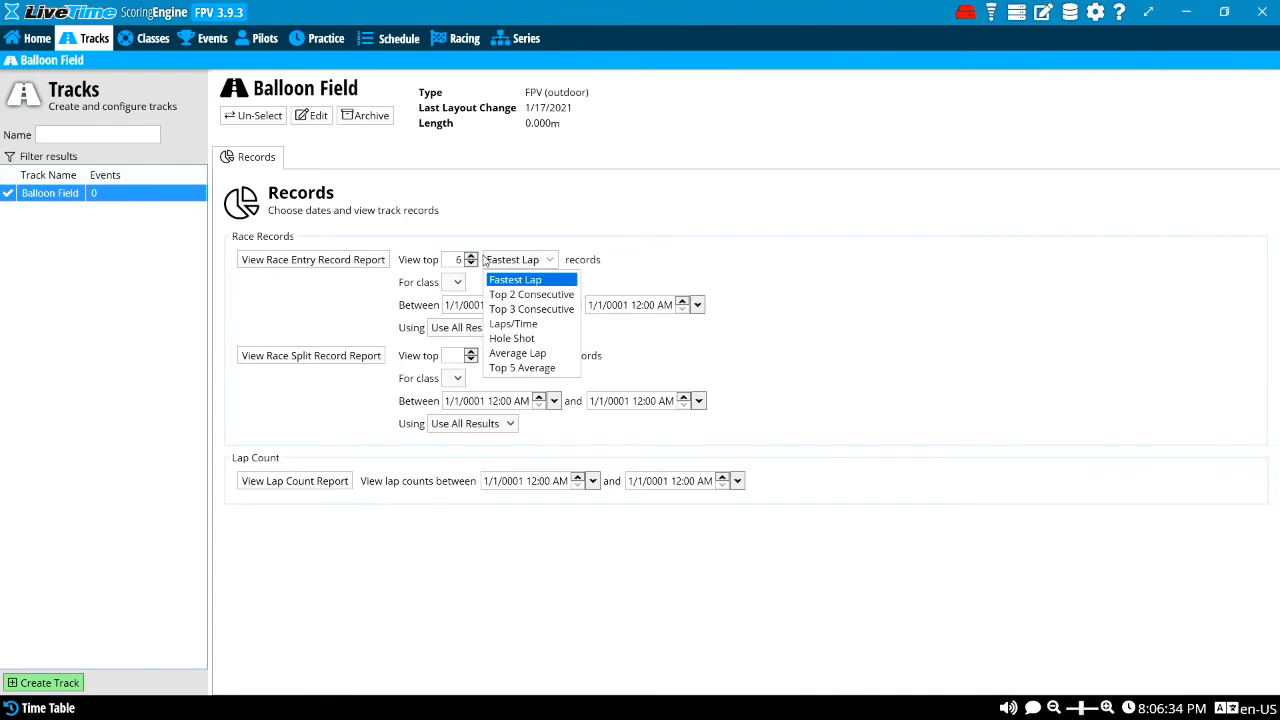
pyautogui.click(525, 310)
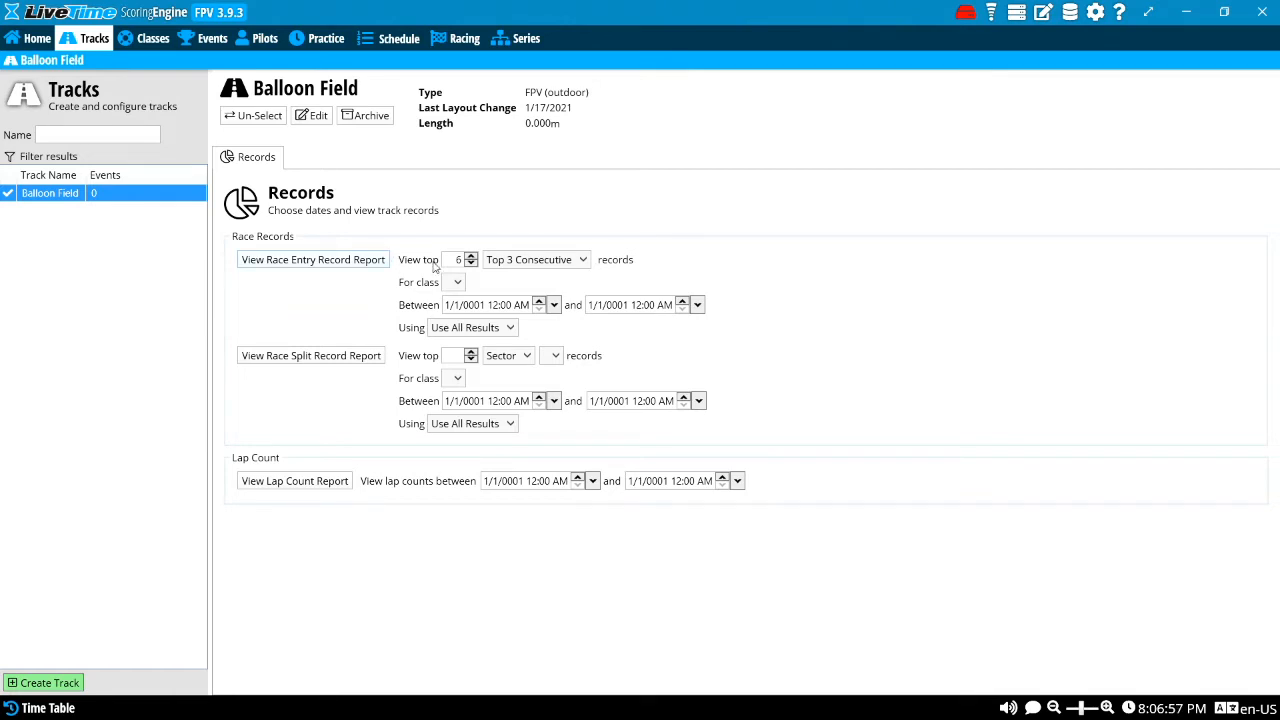
pyautogui.click(552, 262)
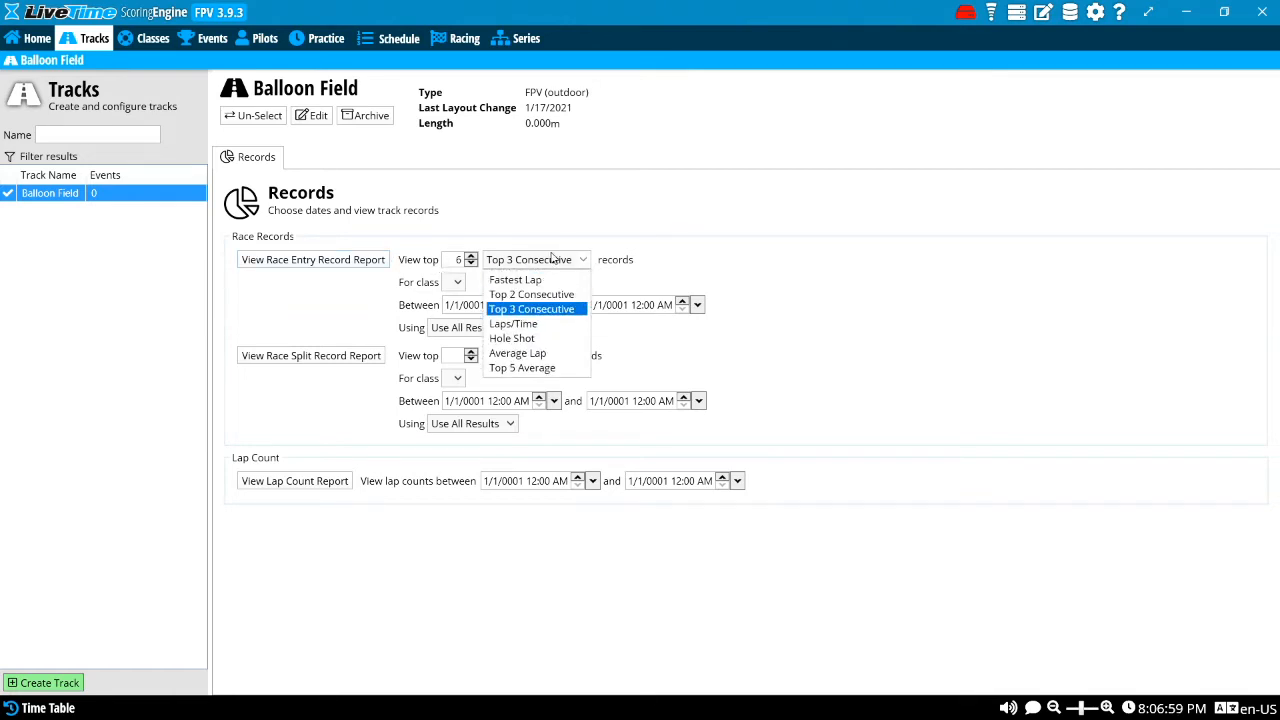
pyautogui.click(519, 223)
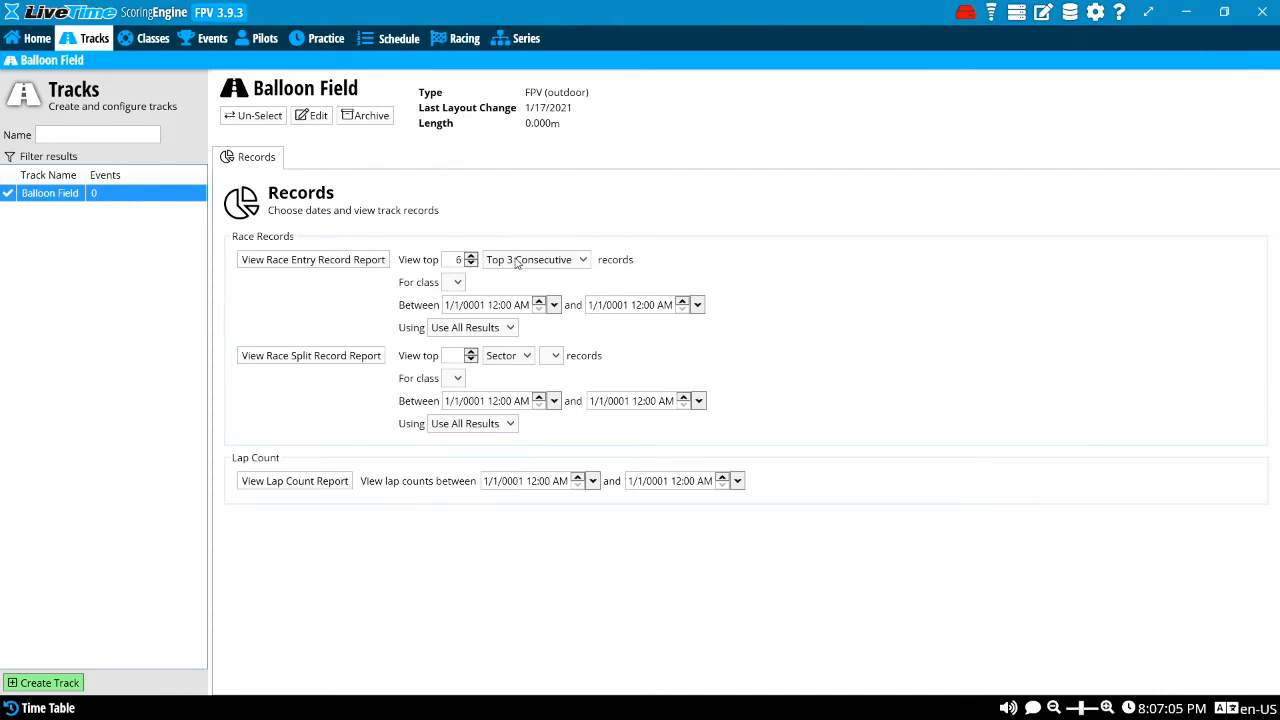
pyautogui.click(517, 263)
pyautogui.click(491, 236)
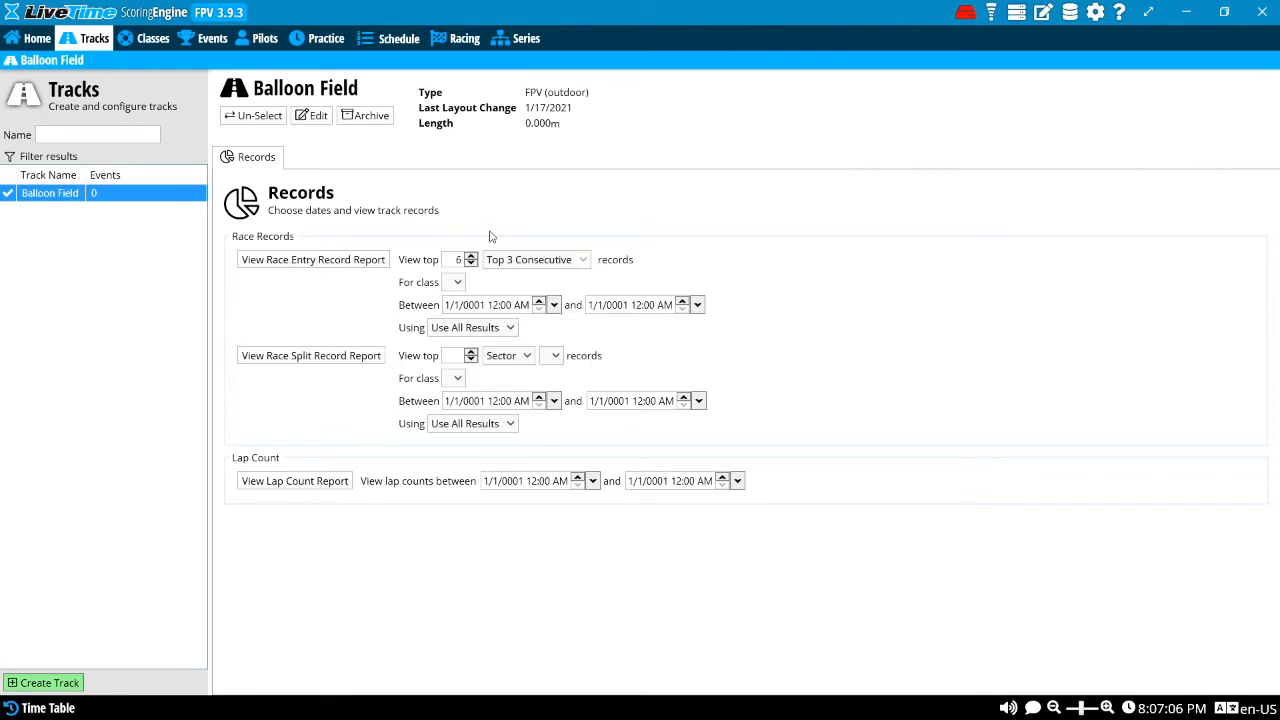
pyautogui.click(456, 283)
pyautogui.click(462, 303)
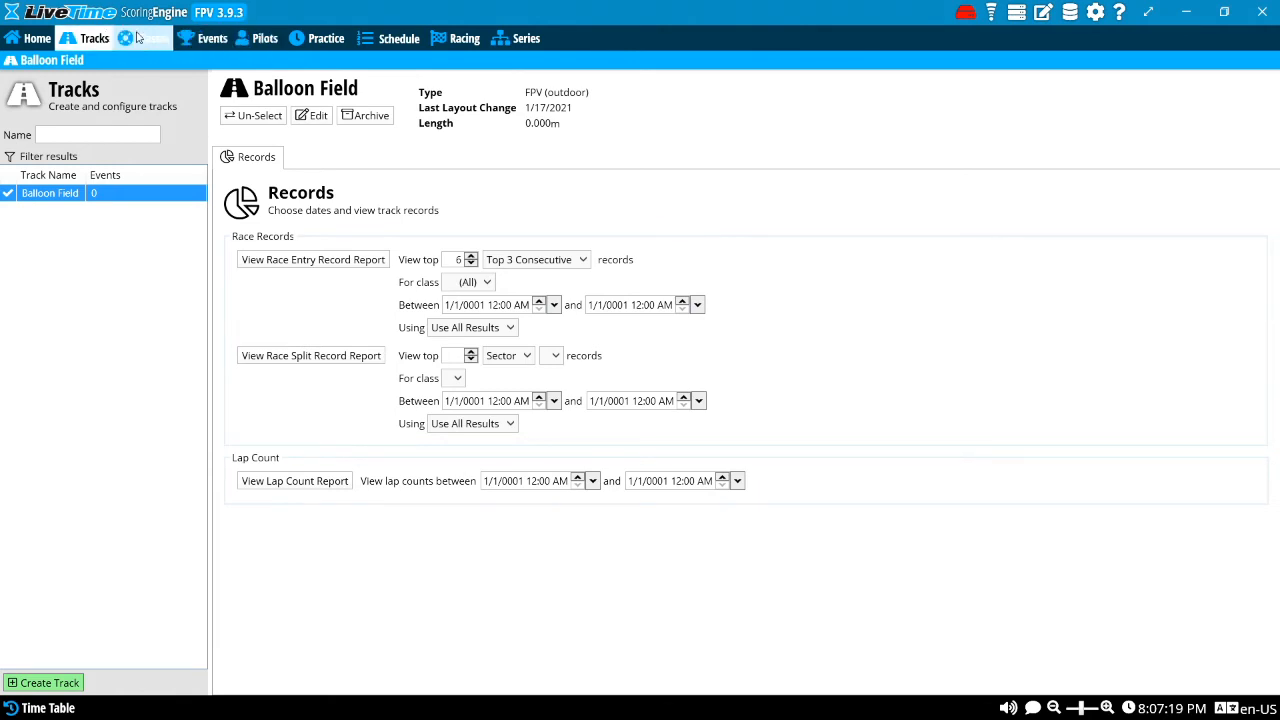
# - Create and save a class named 5" Open, linked to the Quadcopter category and the Open FPV global class
pyautogui.click(138, 37)
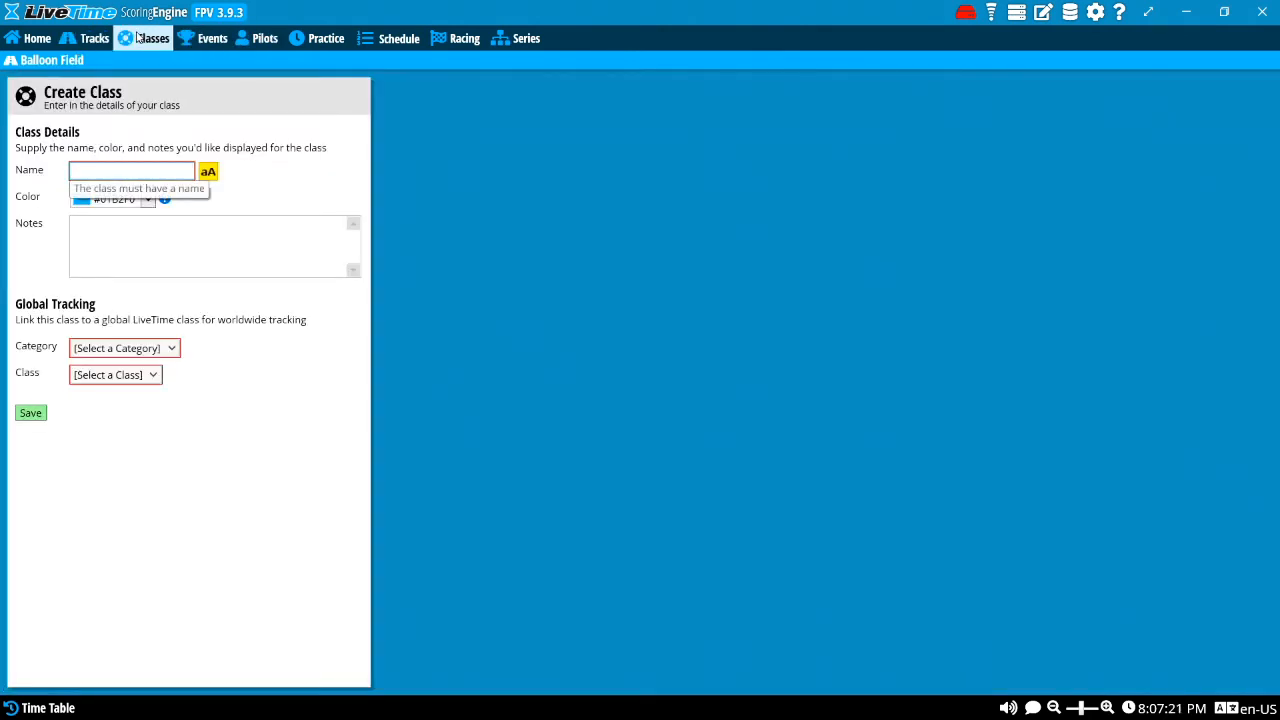
pyautogui.click(106, 169)
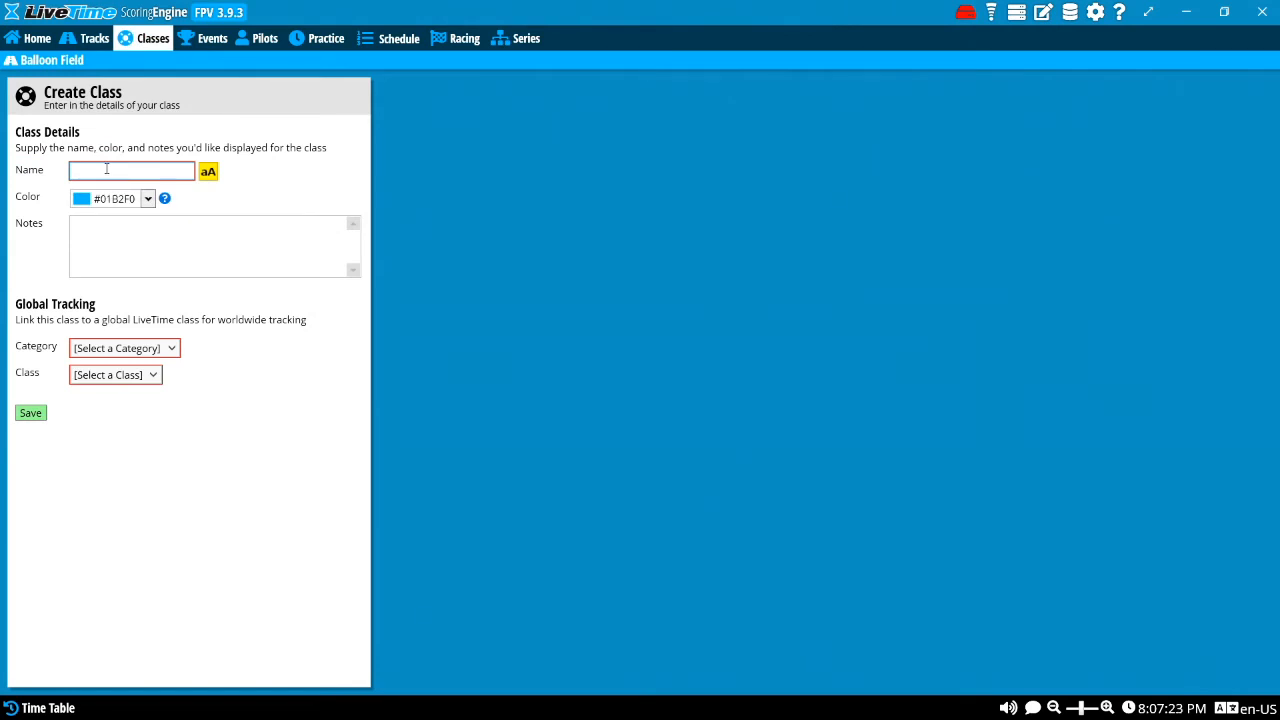
pyautogui.write('5" Open')
pyautogui.click(120, 350)
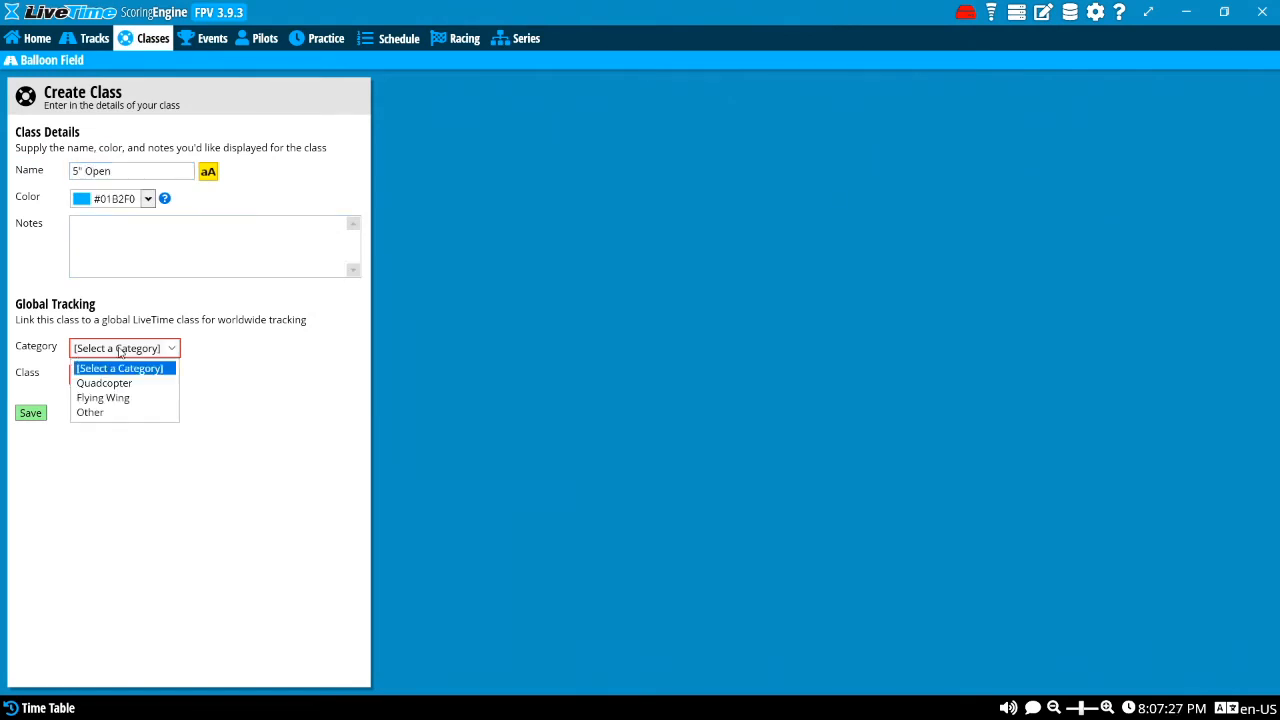
pyautogui.click(122, 383)
pyautogui.click(120, 377)
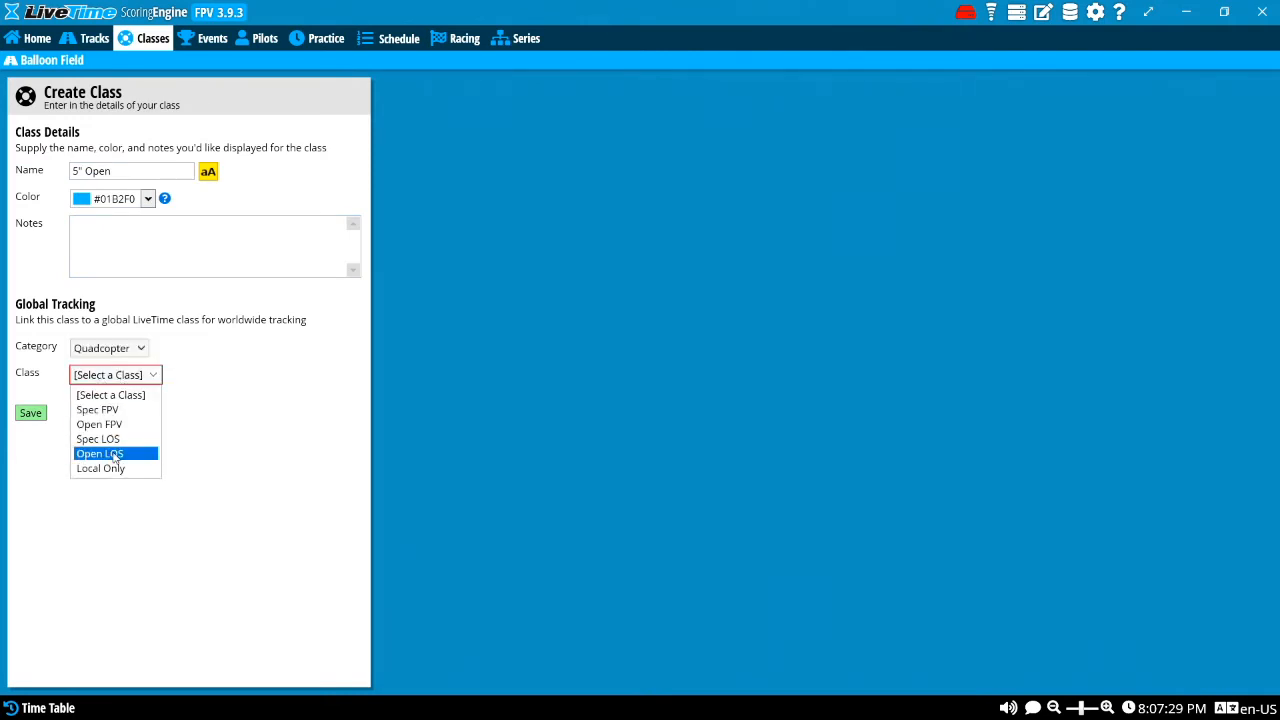
pyautogui.click(125, 425)
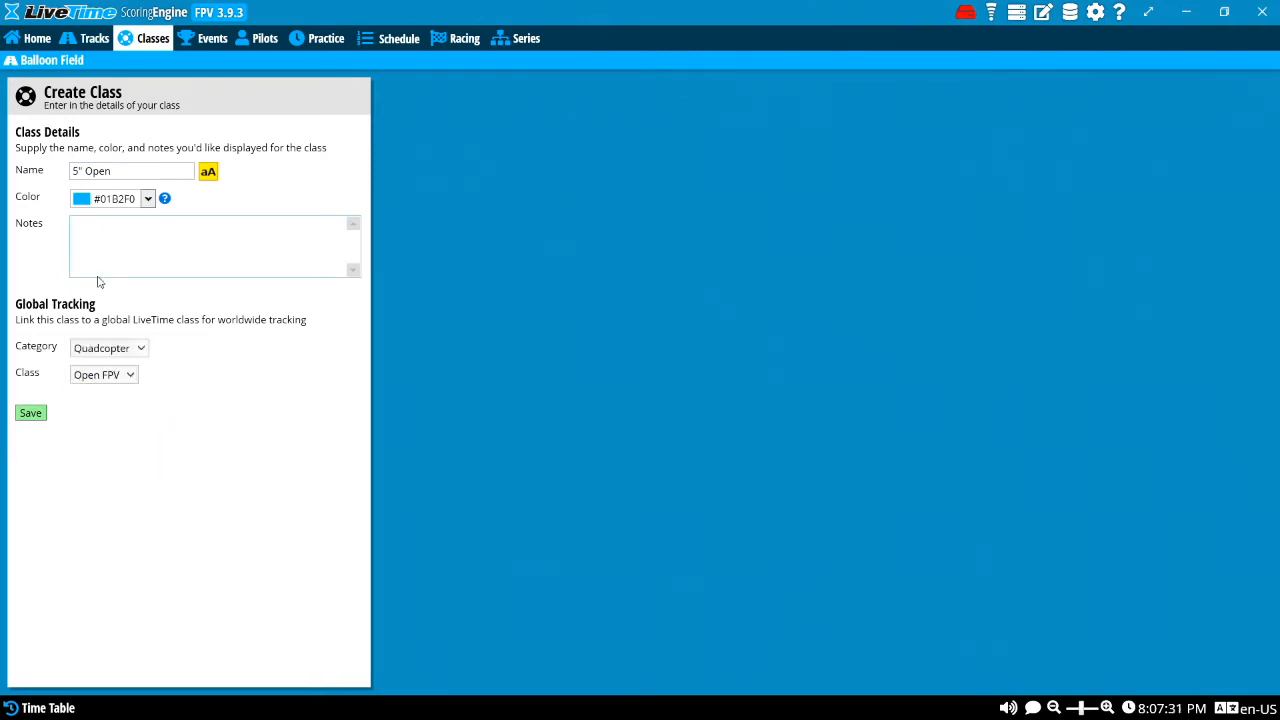
pyautogui.click(34, 416)
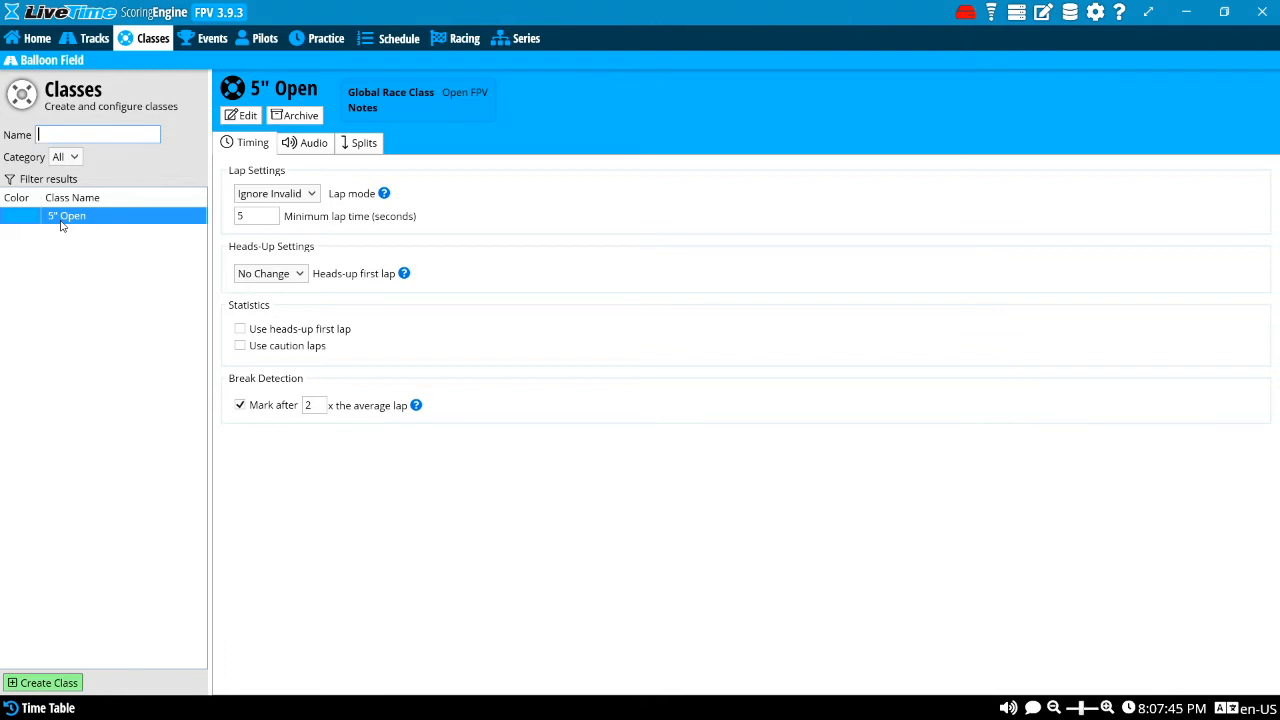
# - Start a second class named 3" Open and give it the red color #F02101
pyautogui.click(62, 690)
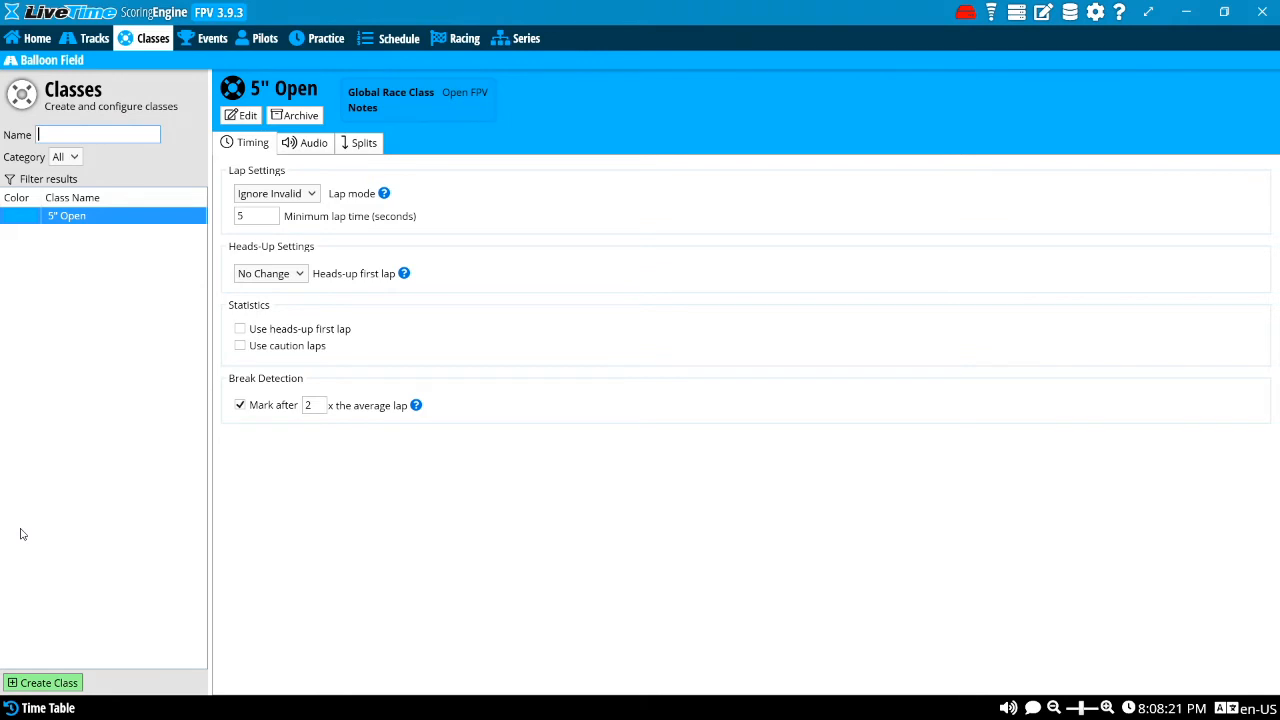
pyautogui.click(52, 684)
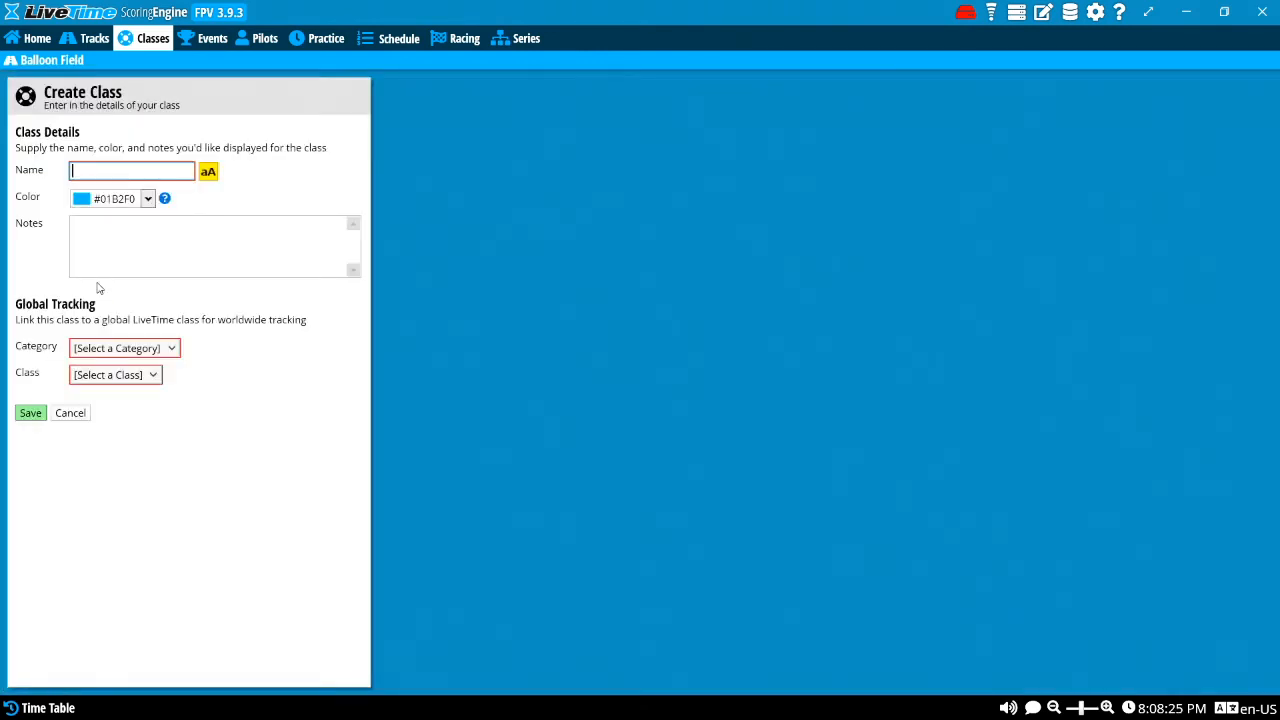
pyautogui.write('3" Open')
pyautogui.click(147, 198)
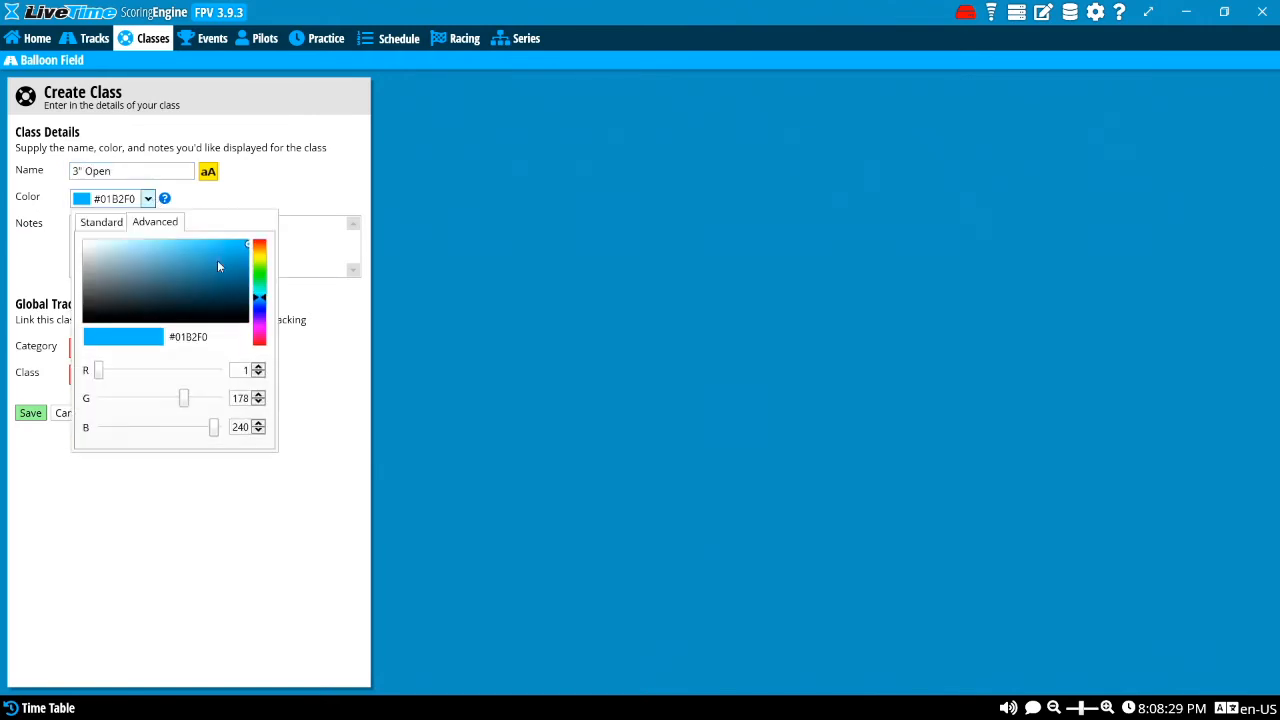
pyautogui.click(262, 244)
pyautogui.click(195, 485)
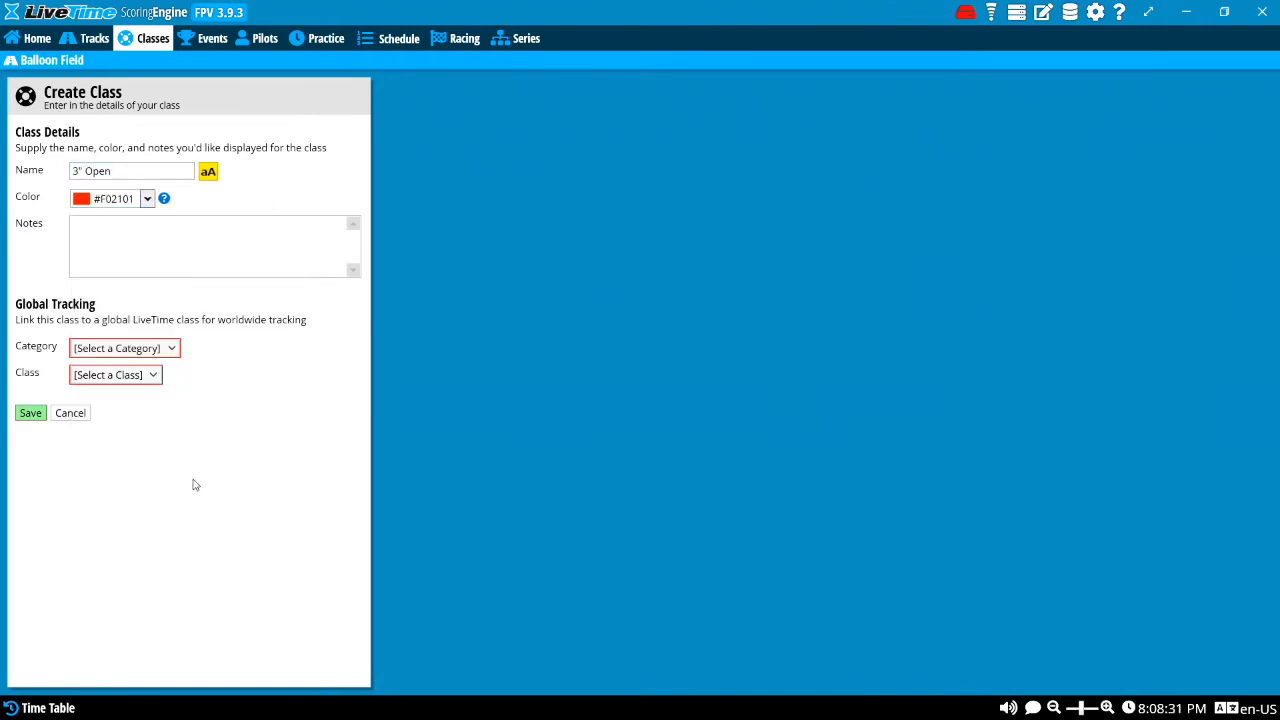
# - Link the 3" Open class to the Quadcopter category and Open FPV global class, and save it
pyautogui.click(124, 352)
pyautogui.click(110, 381)
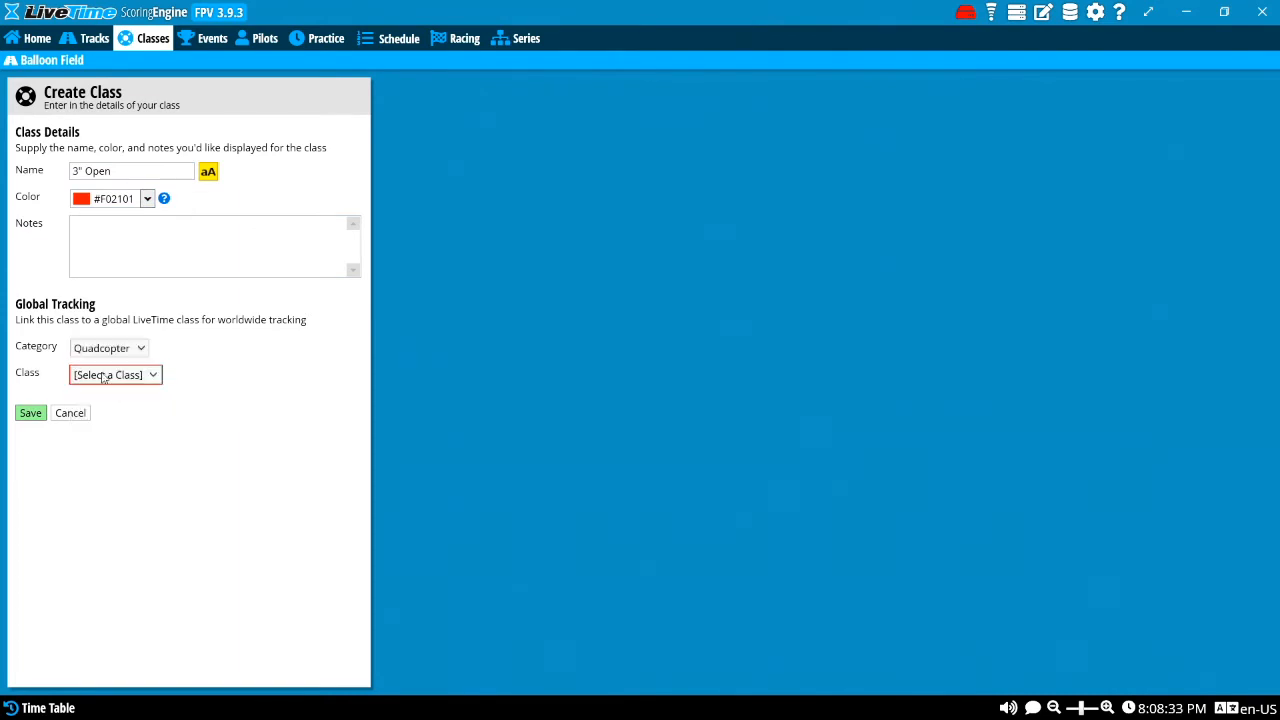
pyautogui.click(103, 378)
pyautogui.click(110, 424)
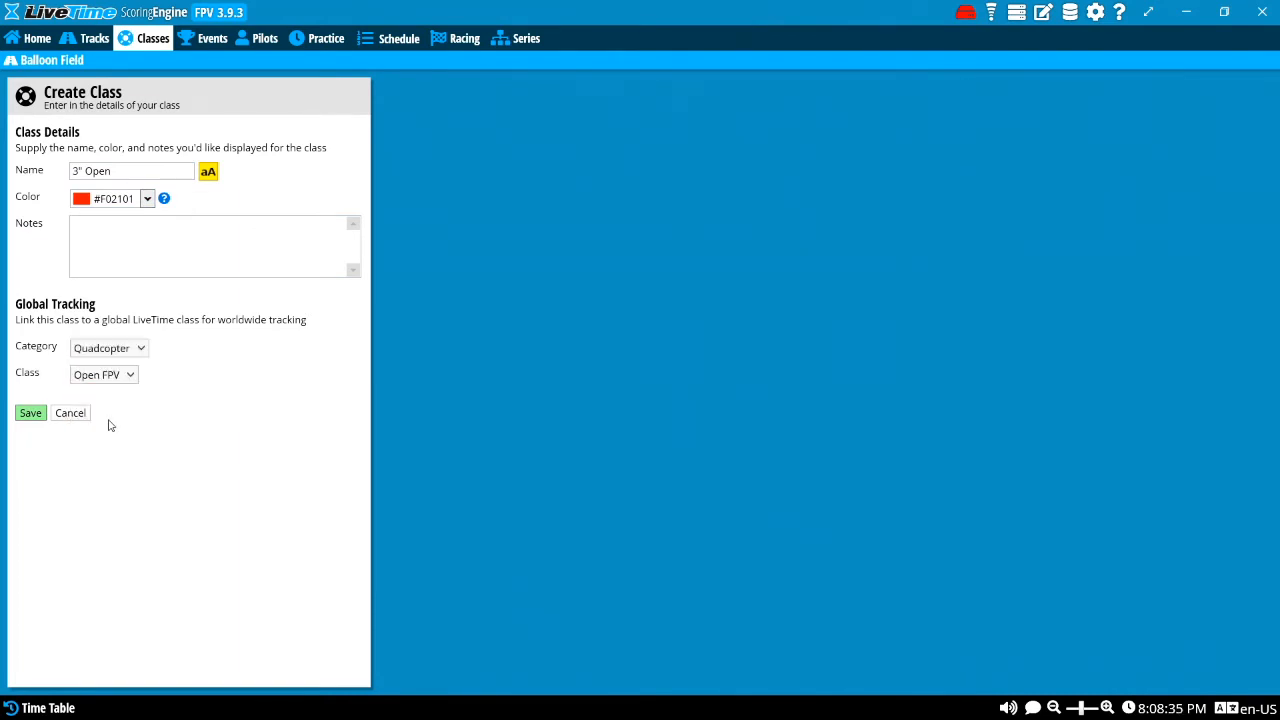
pyautogui.click(30, 413)
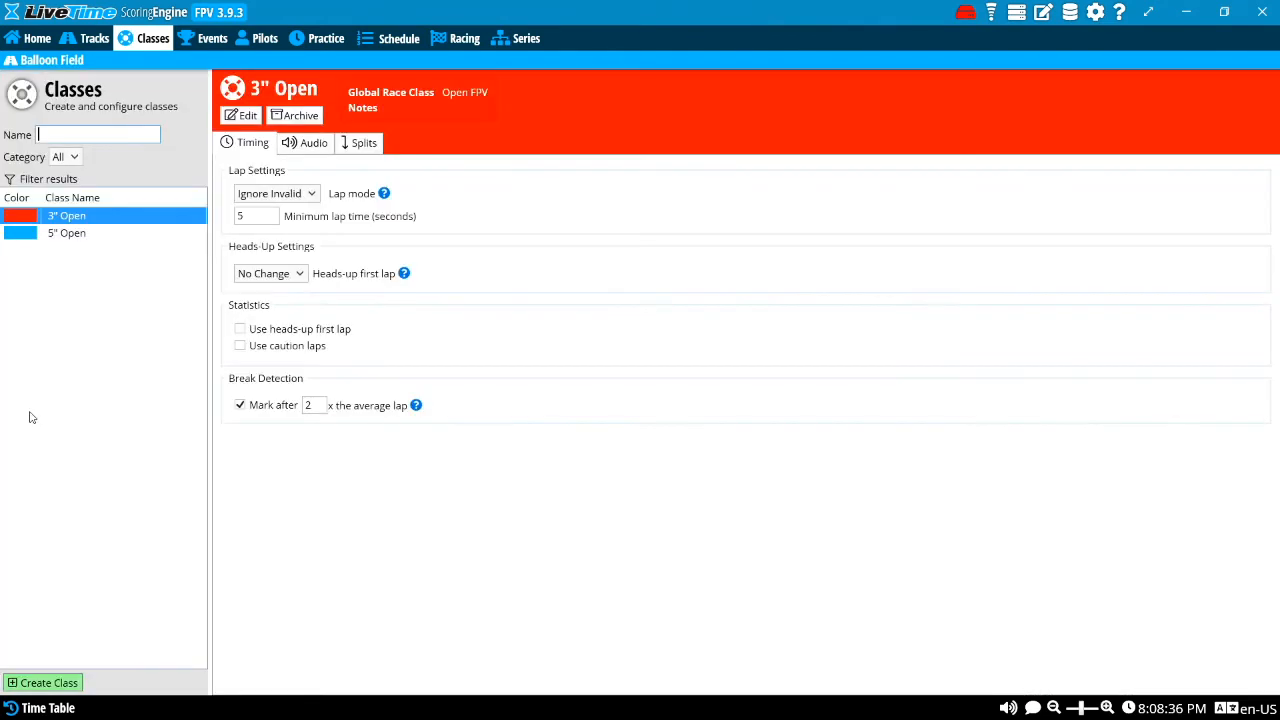
# - Set the minimum lap time of the 3" Open class to 15 seconds
pyautogui.click(84, 234)
pyautogui.click(64, 214)
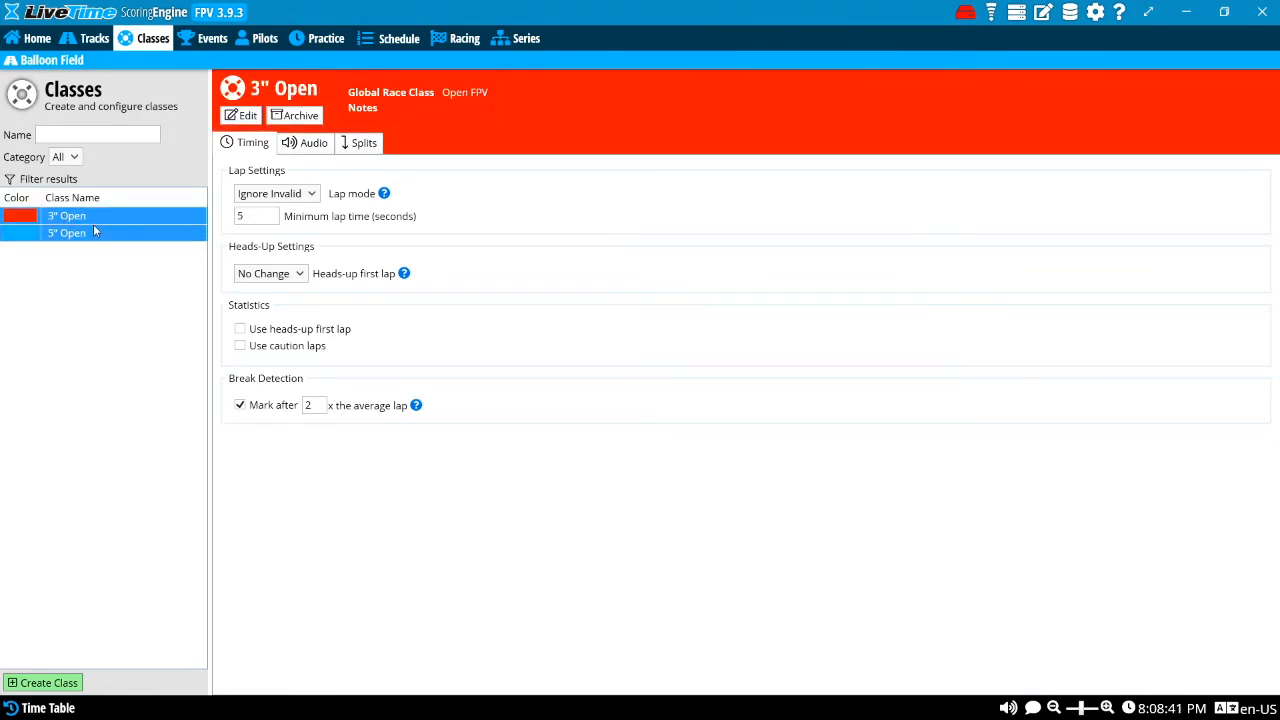
pyautogui.doubleClick(260, 217)
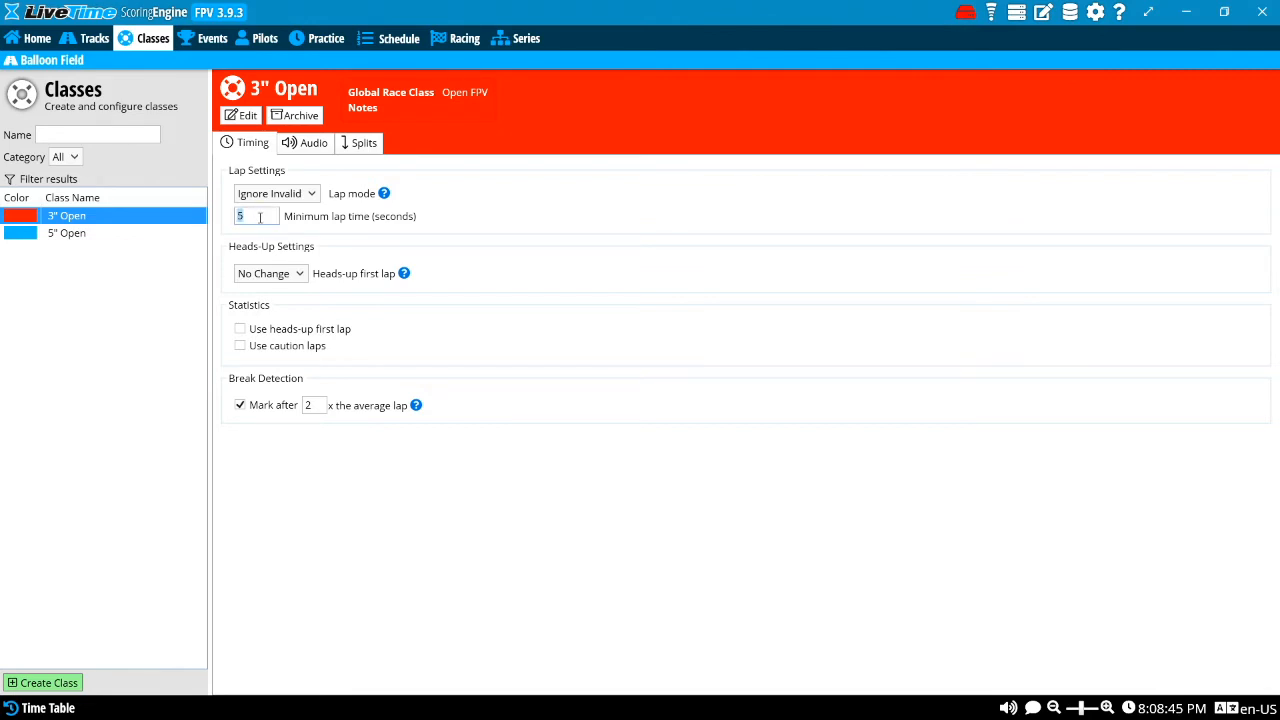
pyautogui.write('15')
# - Try the Breakout Invalid lap mode for the 3" Open class, read the lap mode help, and return to Ignore Invalid
pyautogui.click(265, 196)
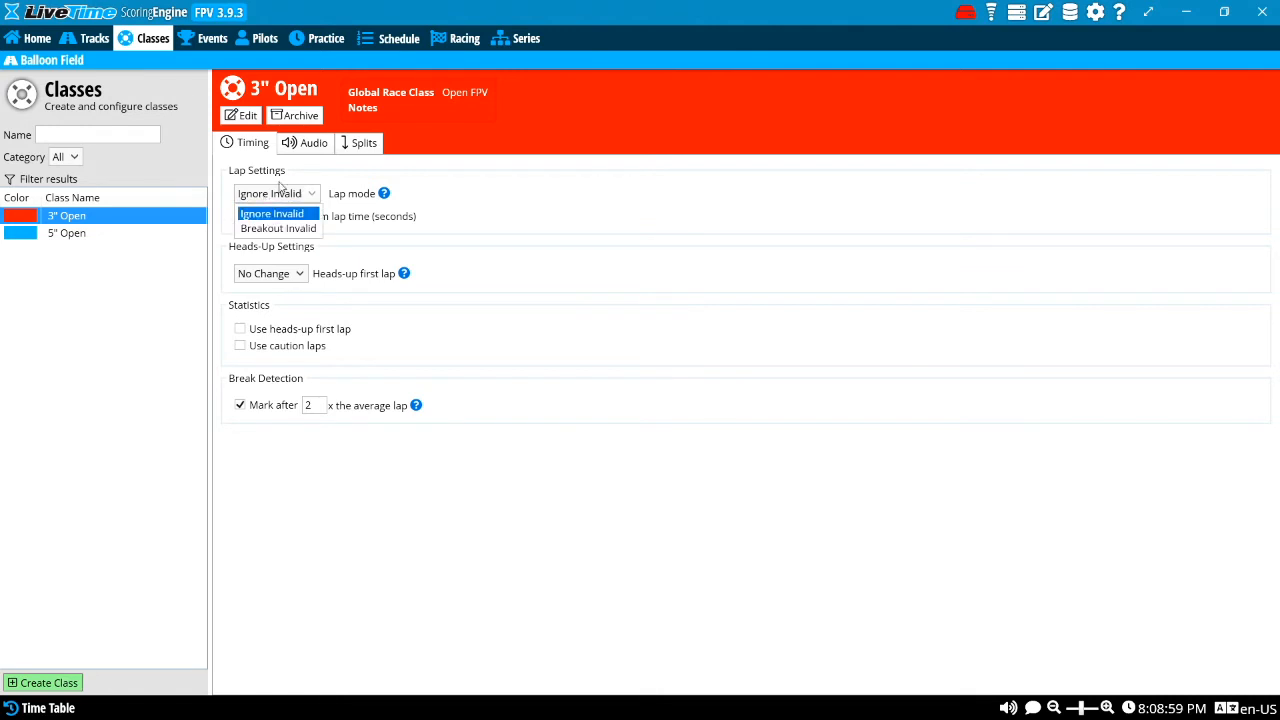
pyautogui.click(281, 190)
pyautogui.click(291, 198)
pyautogui.click(287, 220)
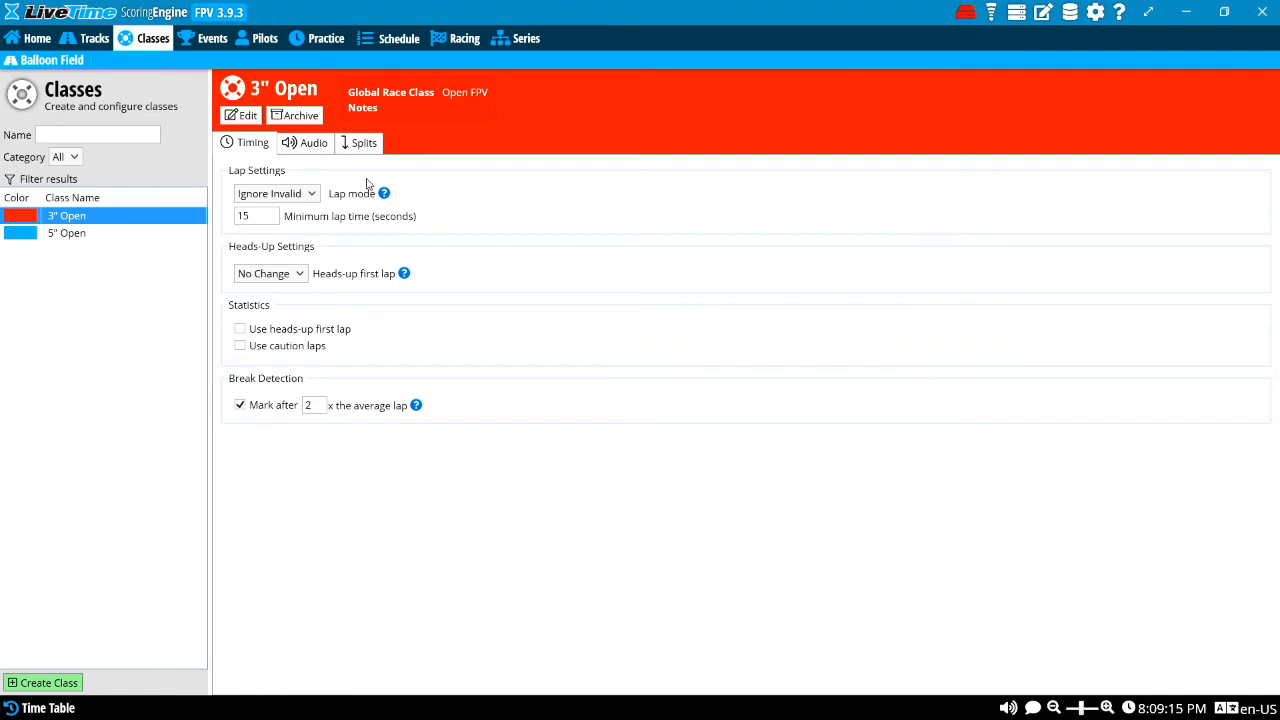
pyautogui.click(294, 203)
pyautogui.click(282, 228)
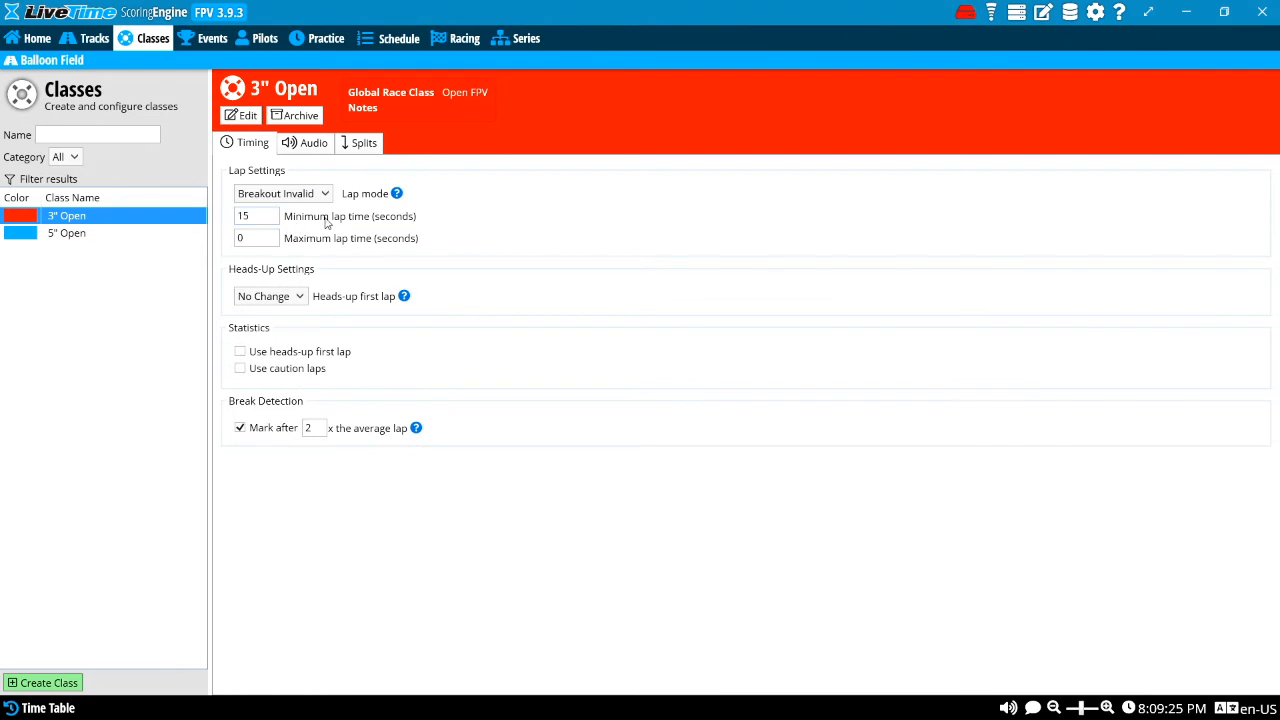
pyautogui.moveTo(397, 196)
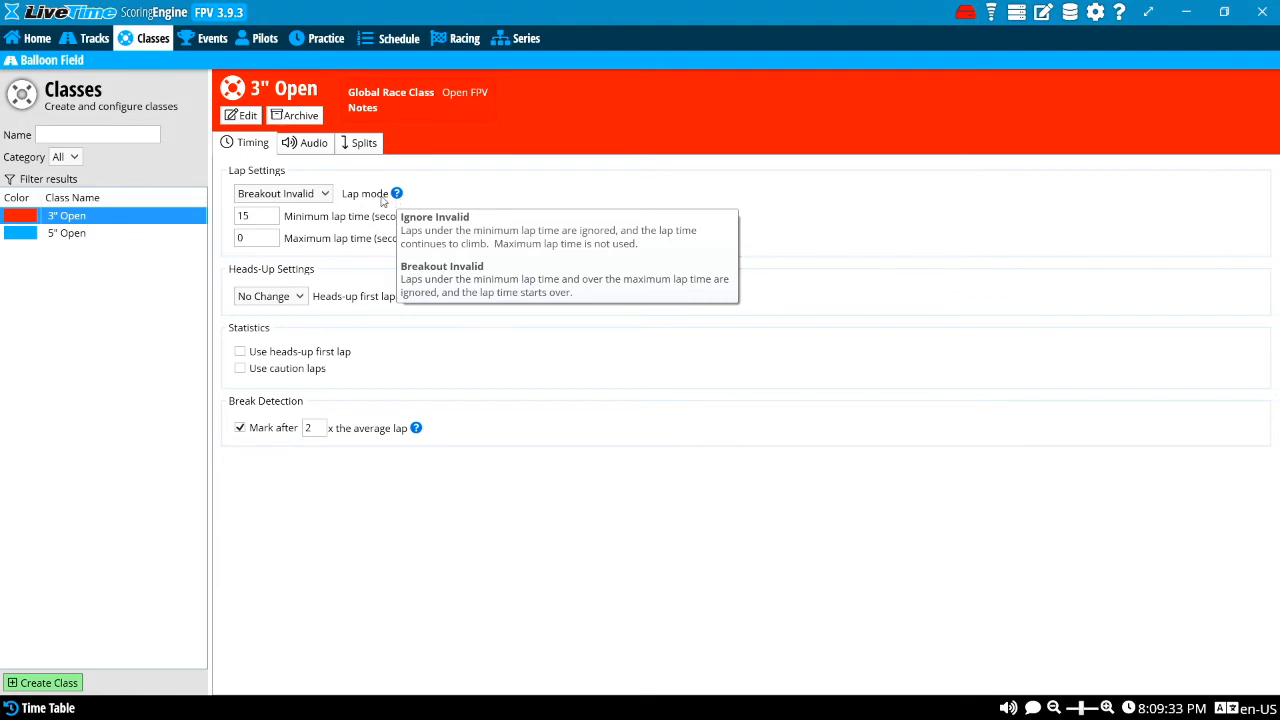
pyautogui.click(328, 199)
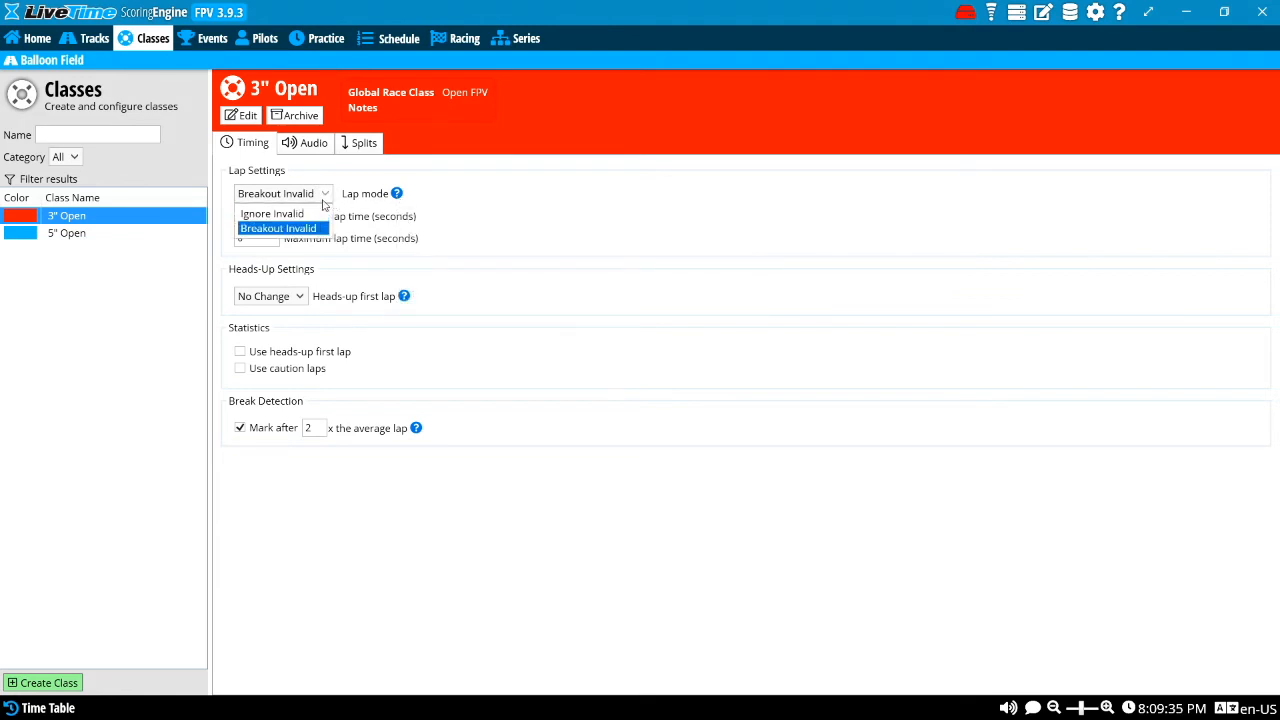
pyautogui.click(307, 214)
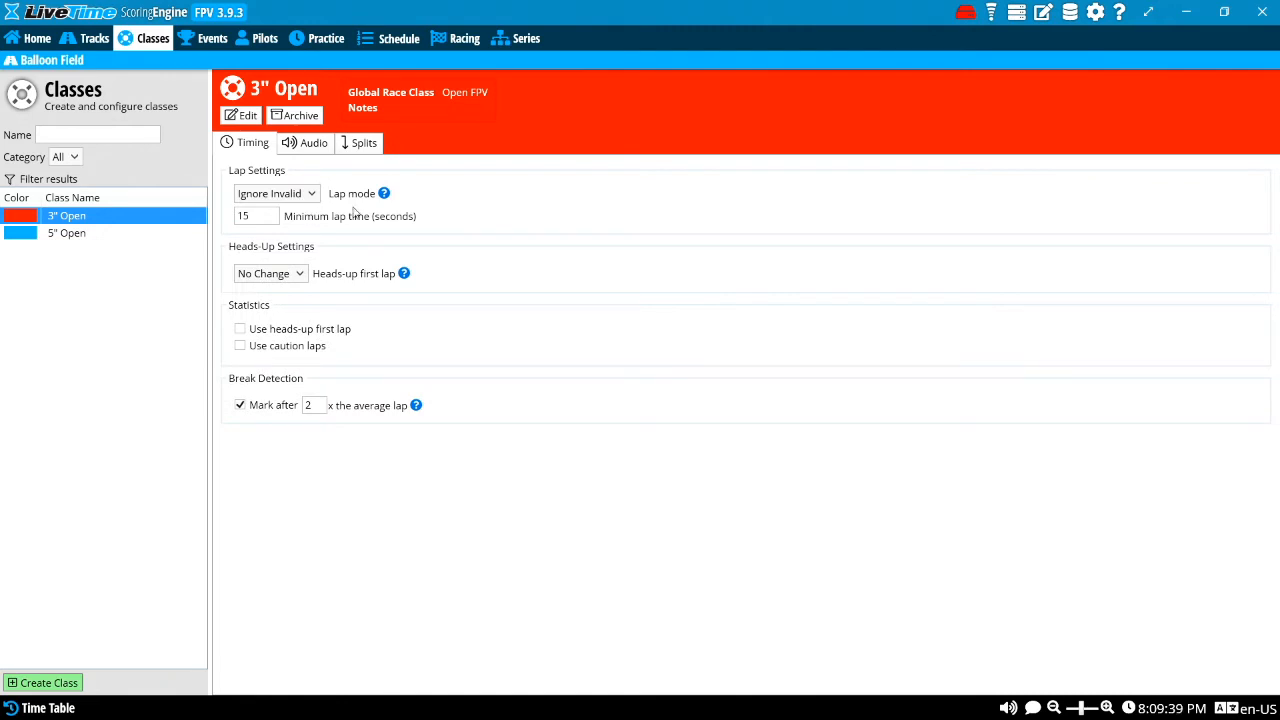
pyautogui.click(270, 196)
pyautogui.click(270, 196)
pyautogui.click(263, 273)
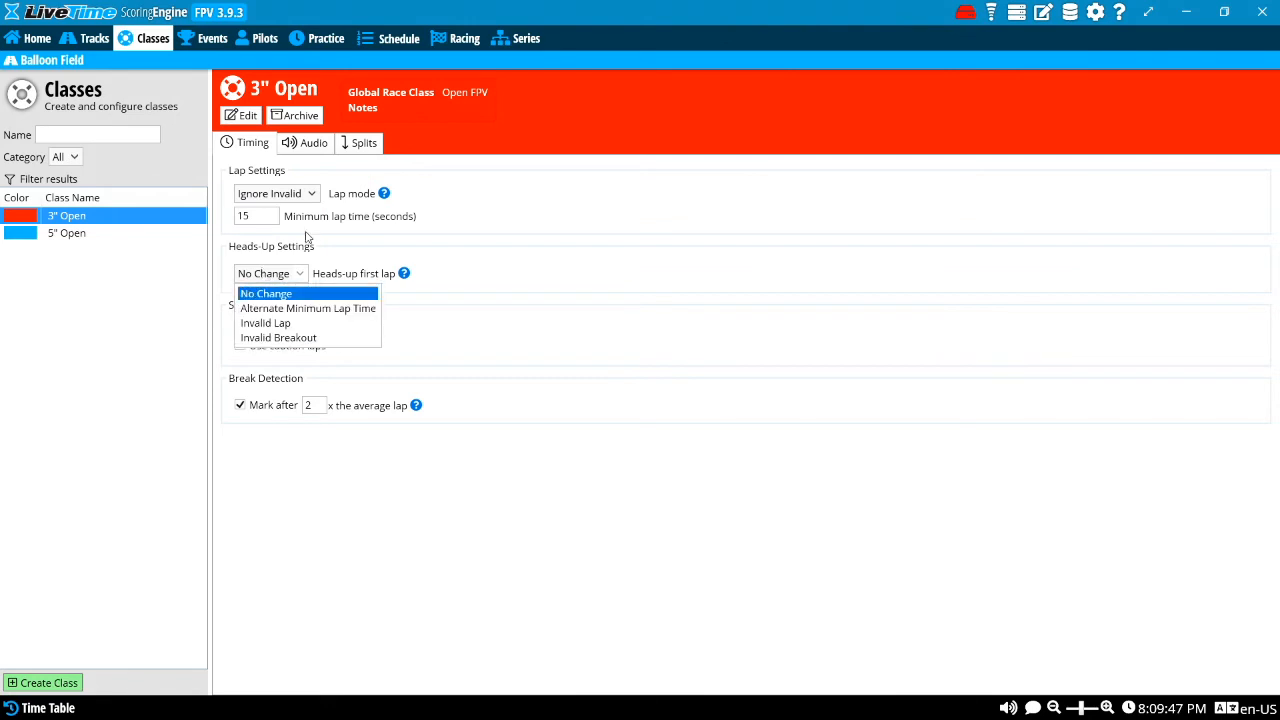
pyautogui.click(268, 257)
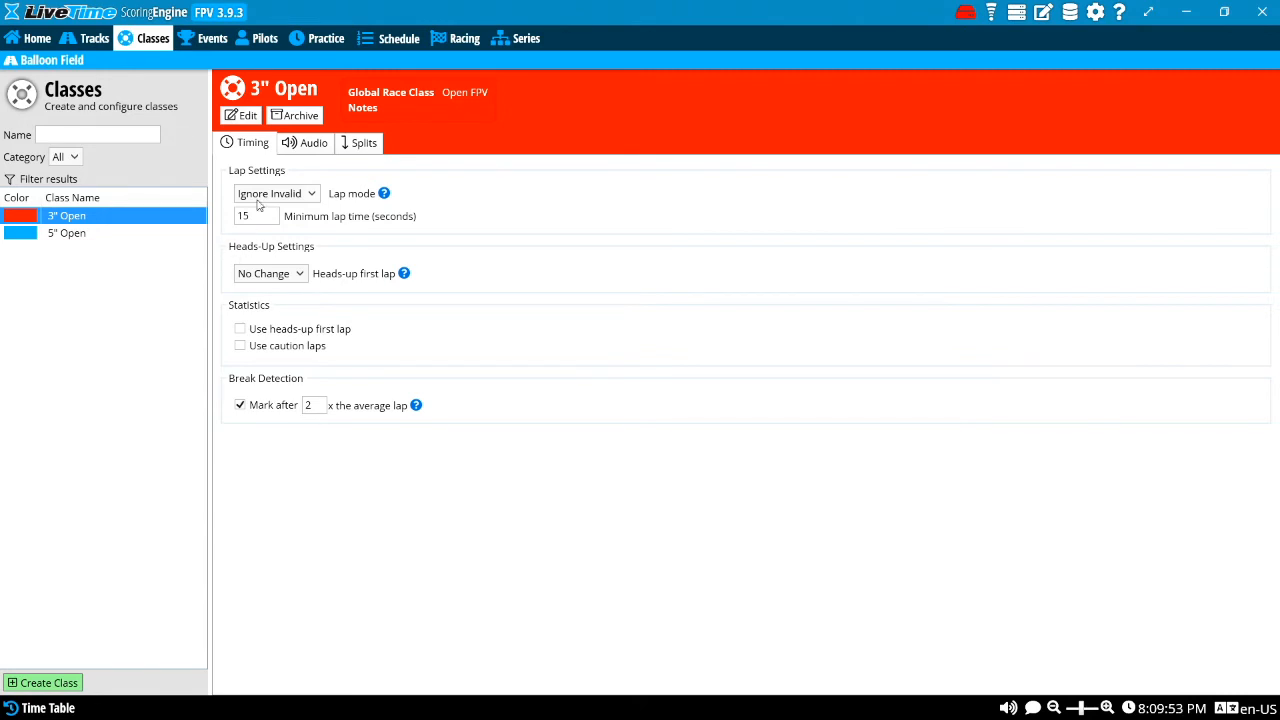
pyautogui.click(270, 278)
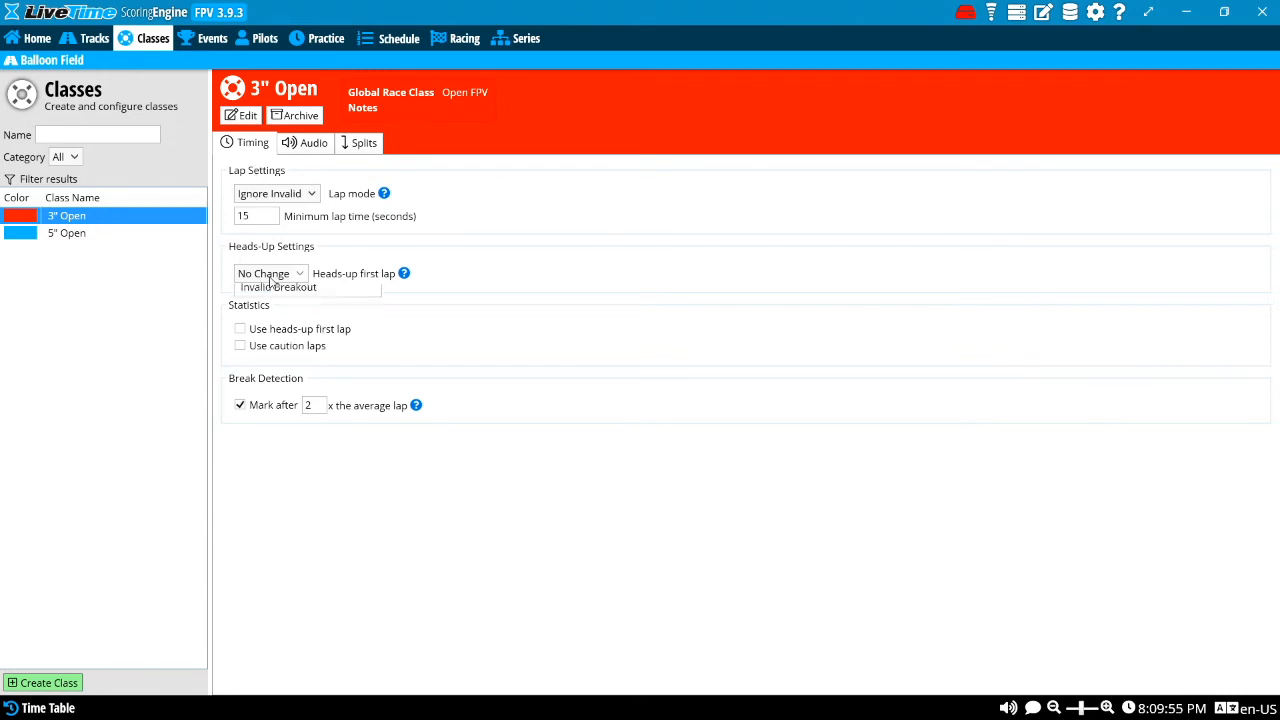
pyautogui.click(271, 279)
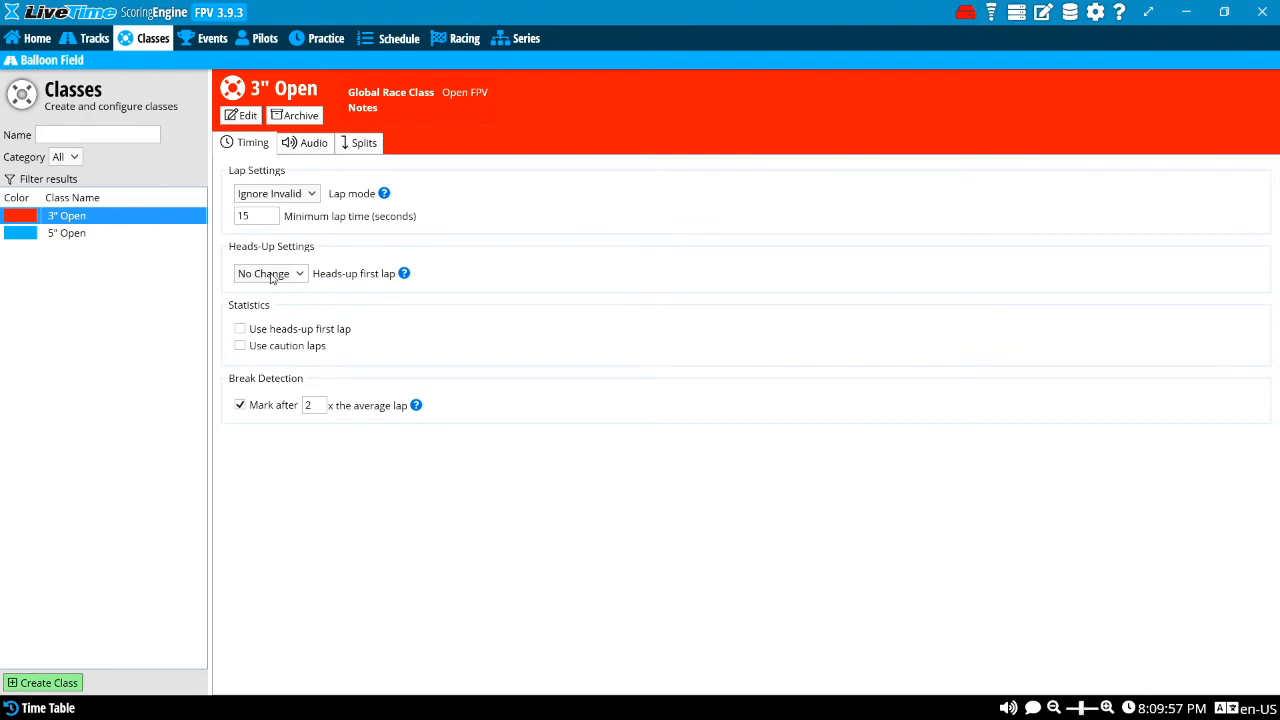
pyautogui.doubleClick(259, 214)
# - Try the Alternate Minimum Lap Time option for the heads-up first lap of the 3" Open class
pyautogui.click(286, 277)
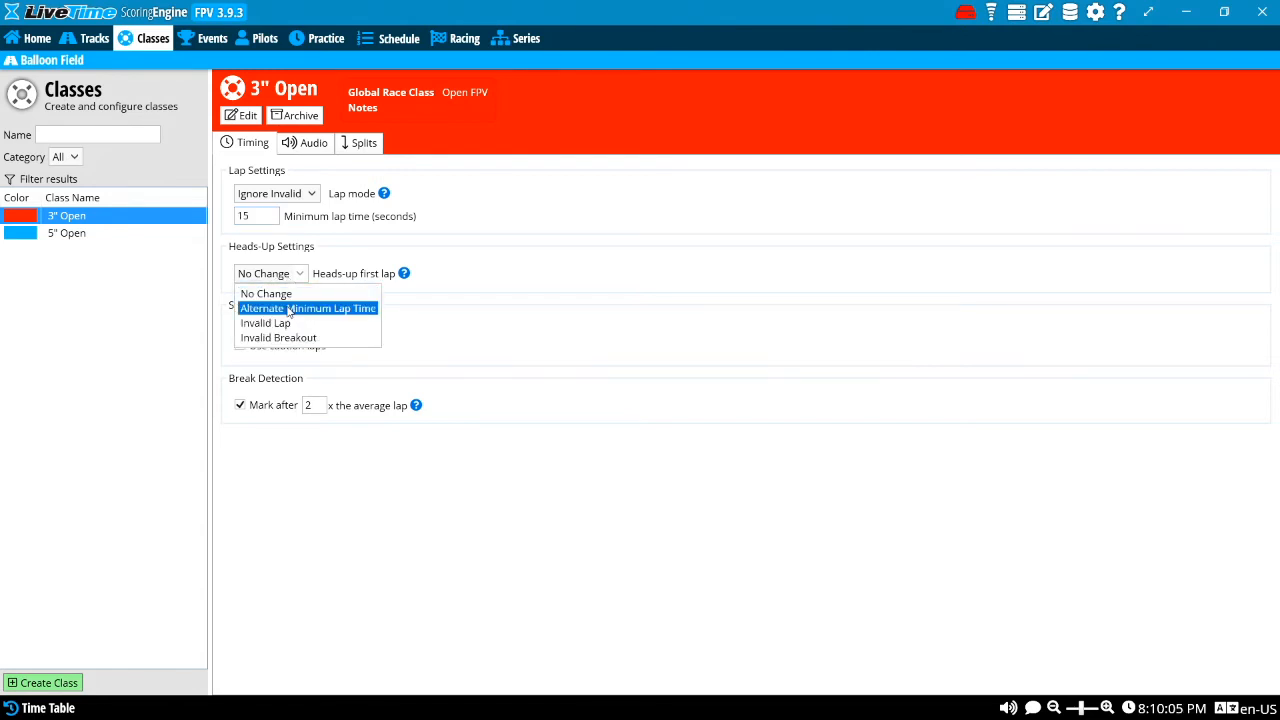
pyautogui.click(289, 310)
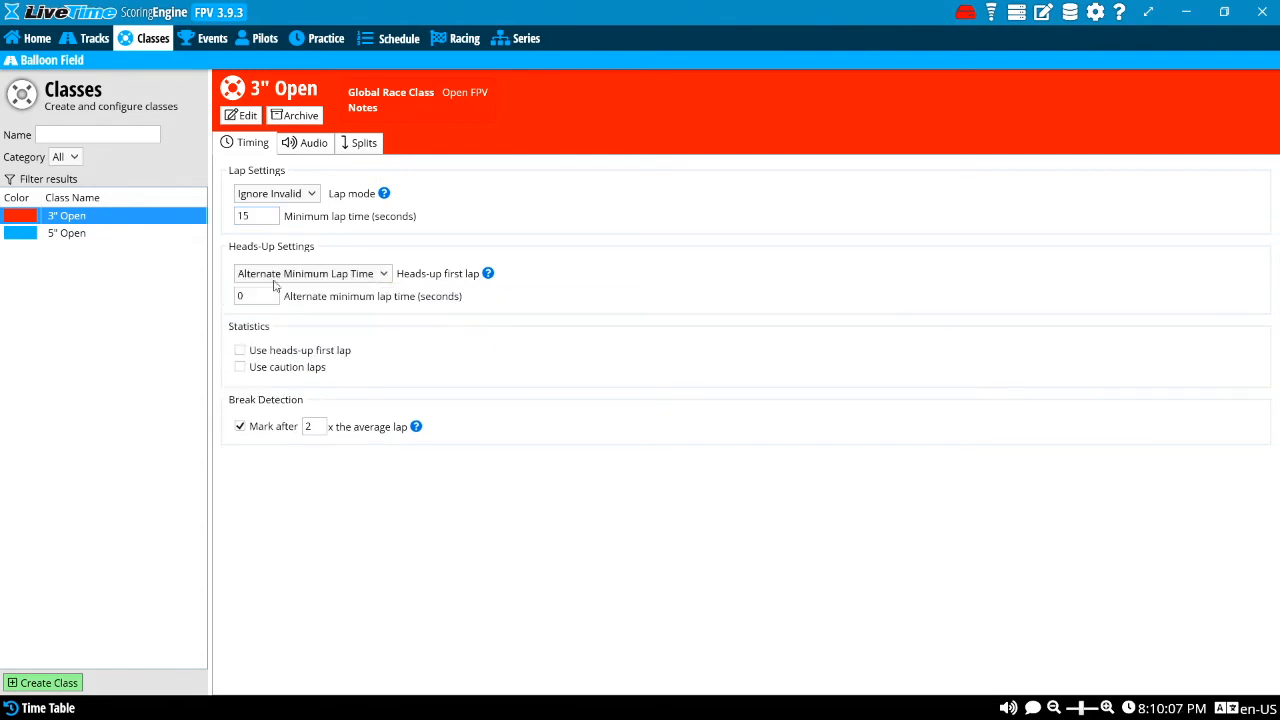
pyautogui.click(258, 295)
pyautogui.click(248, 216)
pyautogui.click(261, 200)
pyautogui.click(259, 204)
# - Try Invalid Breakout for the 3" Open class's heads-up first lap and check the option's help
pyautogui.click(288, 288)
pyautogui.click(296, 338)
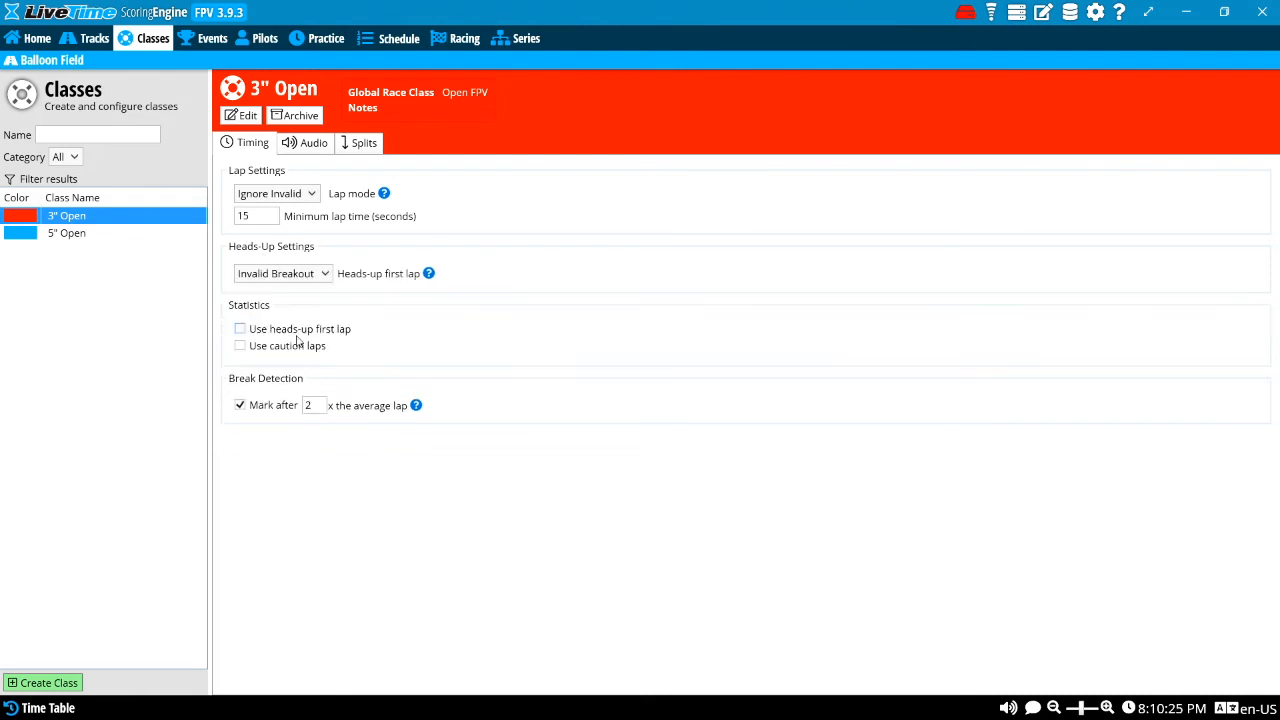
pyautogui.moveTo(434, 278)
pyautogui.click(293, 274)
pyautogui.click(293, 274)
pyautogui.click(327, 276)
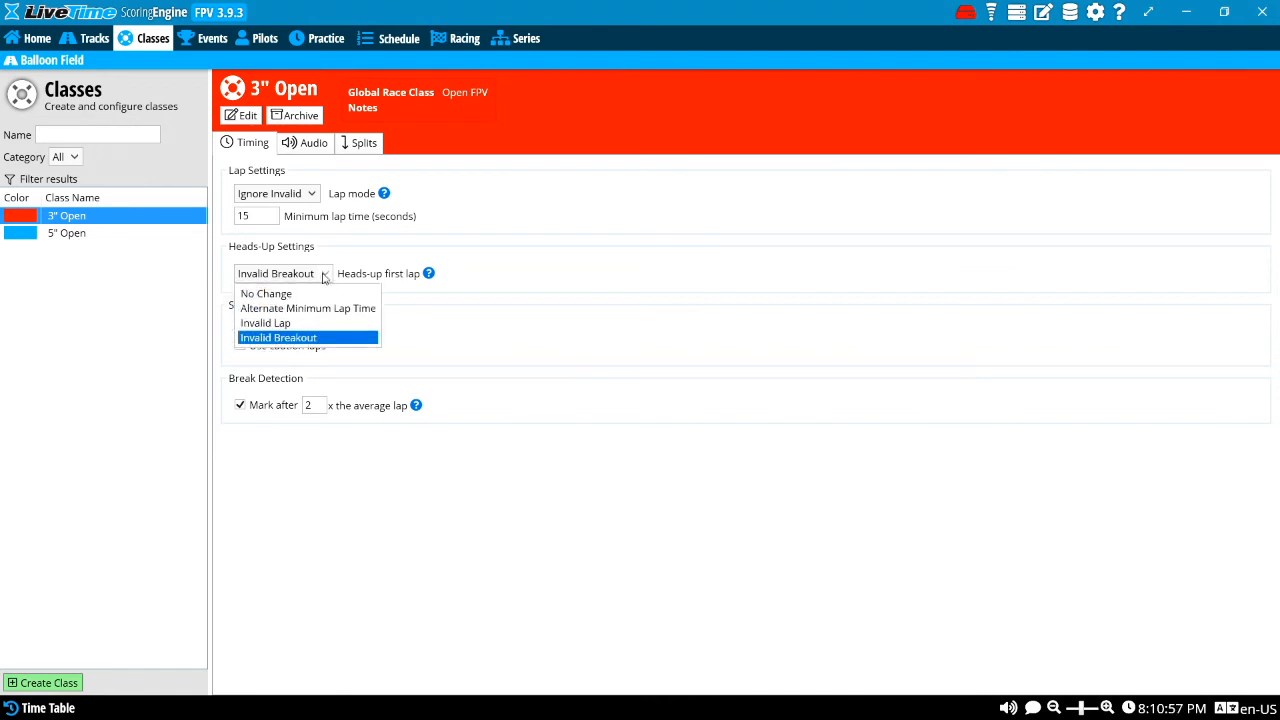
# - Switch the 3" Open class's heads-up first lap to Alternate Minimum Lap Time and set that time to 10 seconds
pyautogui.click(313, 309)
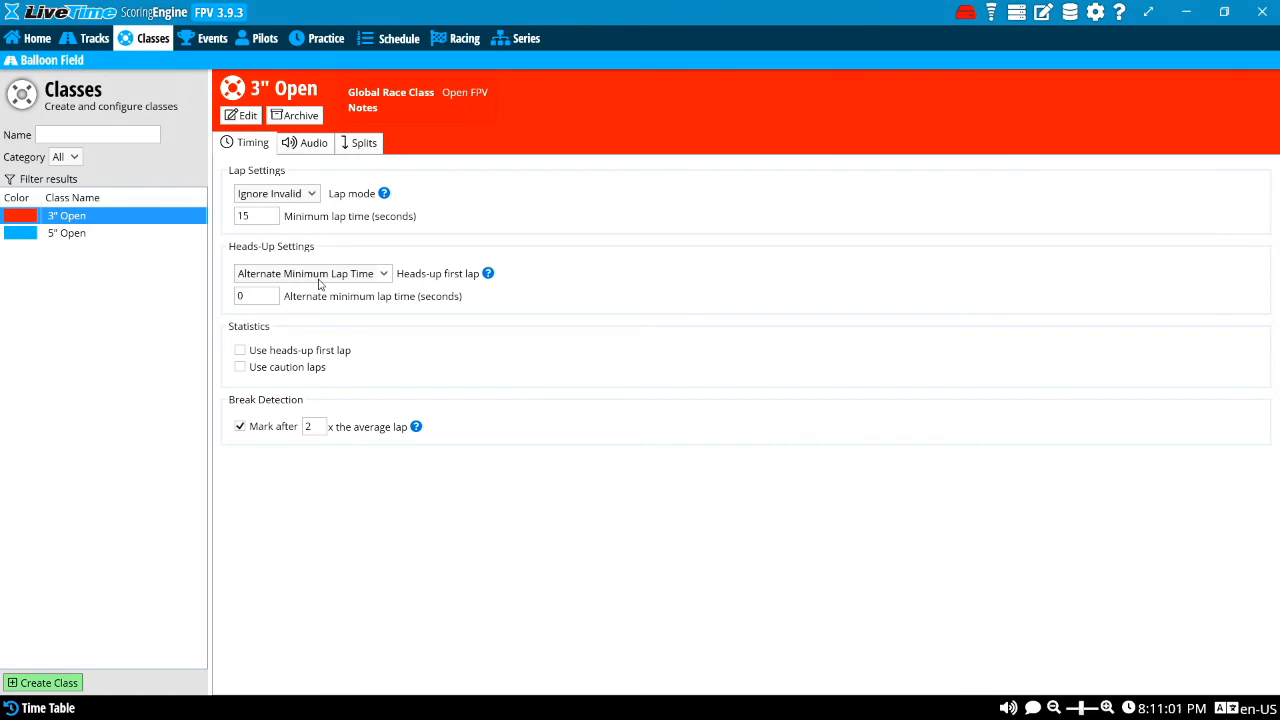
pyautogui.doubleClick(256, 292)
pyautogui.click(258, 215)
pyautogui.click(255, 297)
pyautogui.write('10')
pyautogui.doubleClick(255, 291)
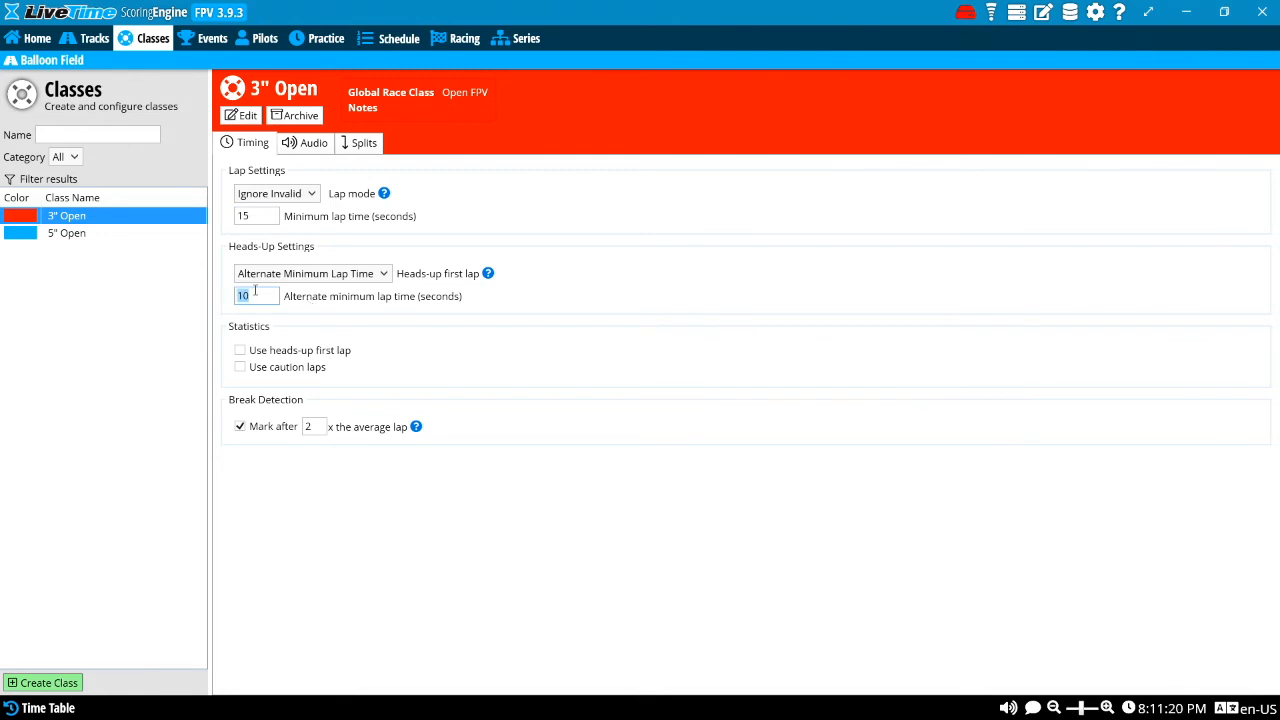
# - Examine the lap mode options and the heads-up first lap choices and help for the 3" Open class
pyautogui.click(261, 204)
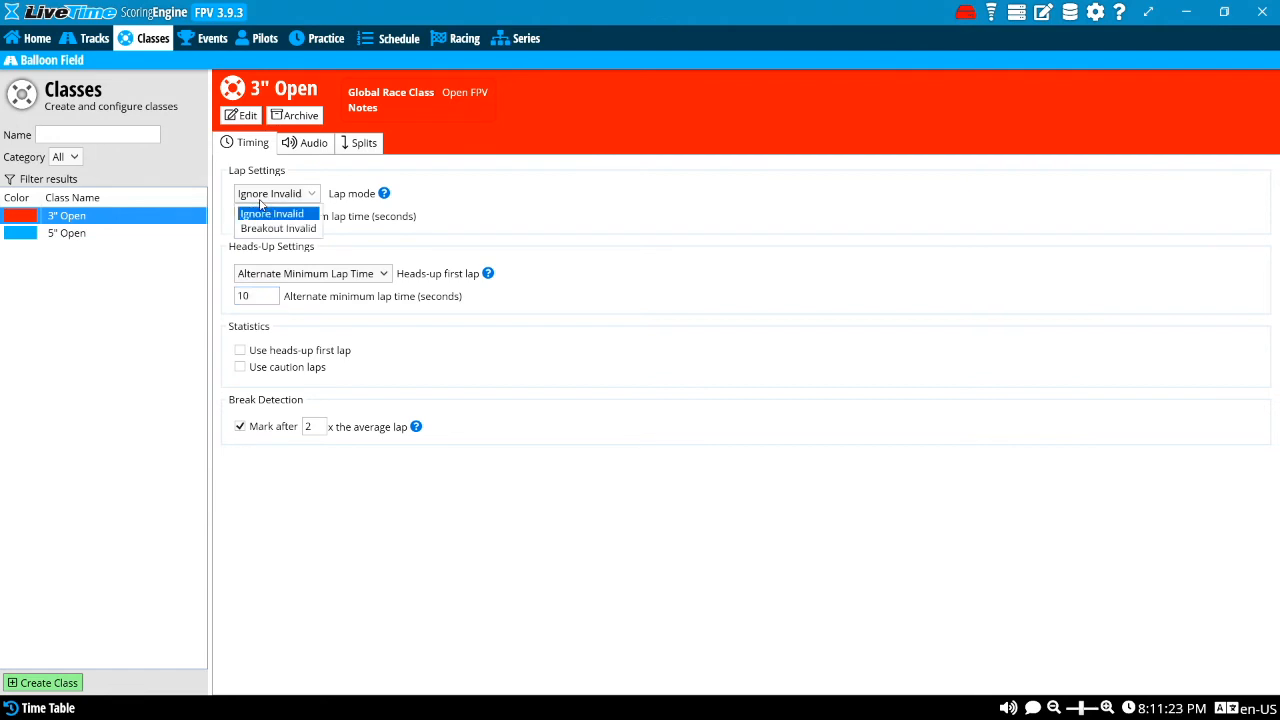
pyautogui.click(261, 204)
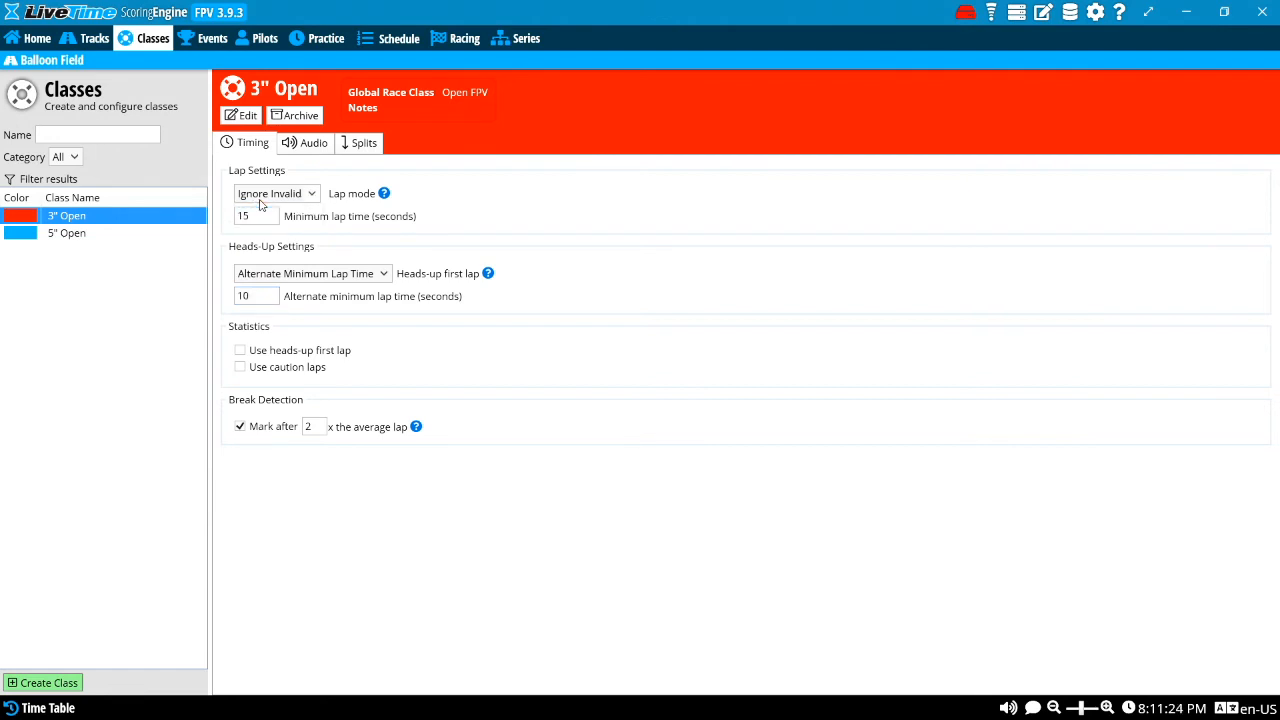
pyautogui.click(280, 276)
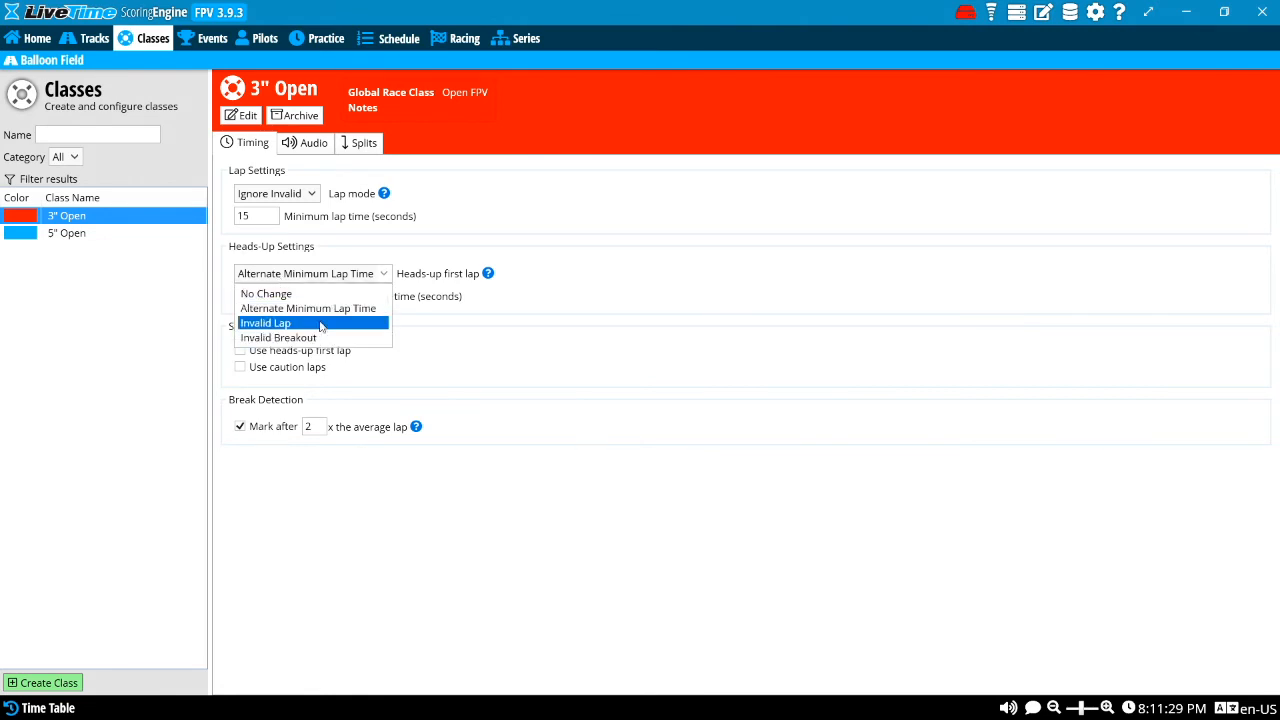
pyautogui.click(511, 257)
pyautogui.moveTo(488, 274)
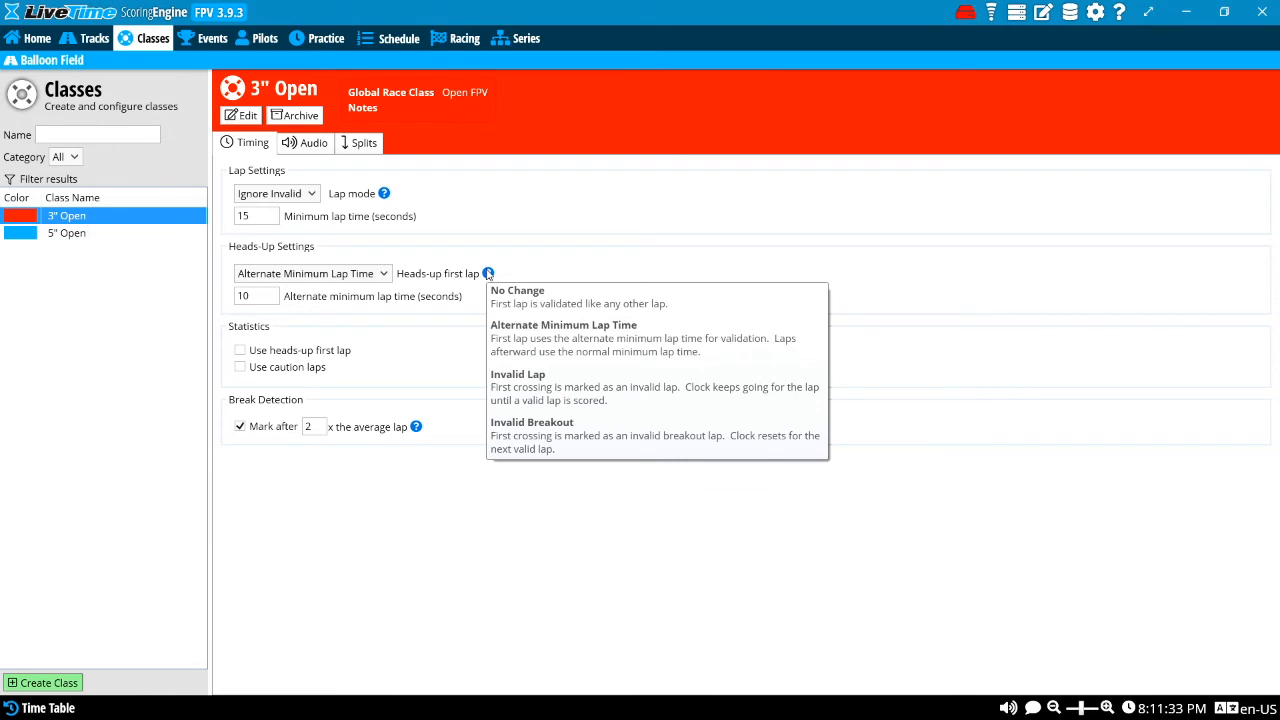
pyautogui.click(289, 197)
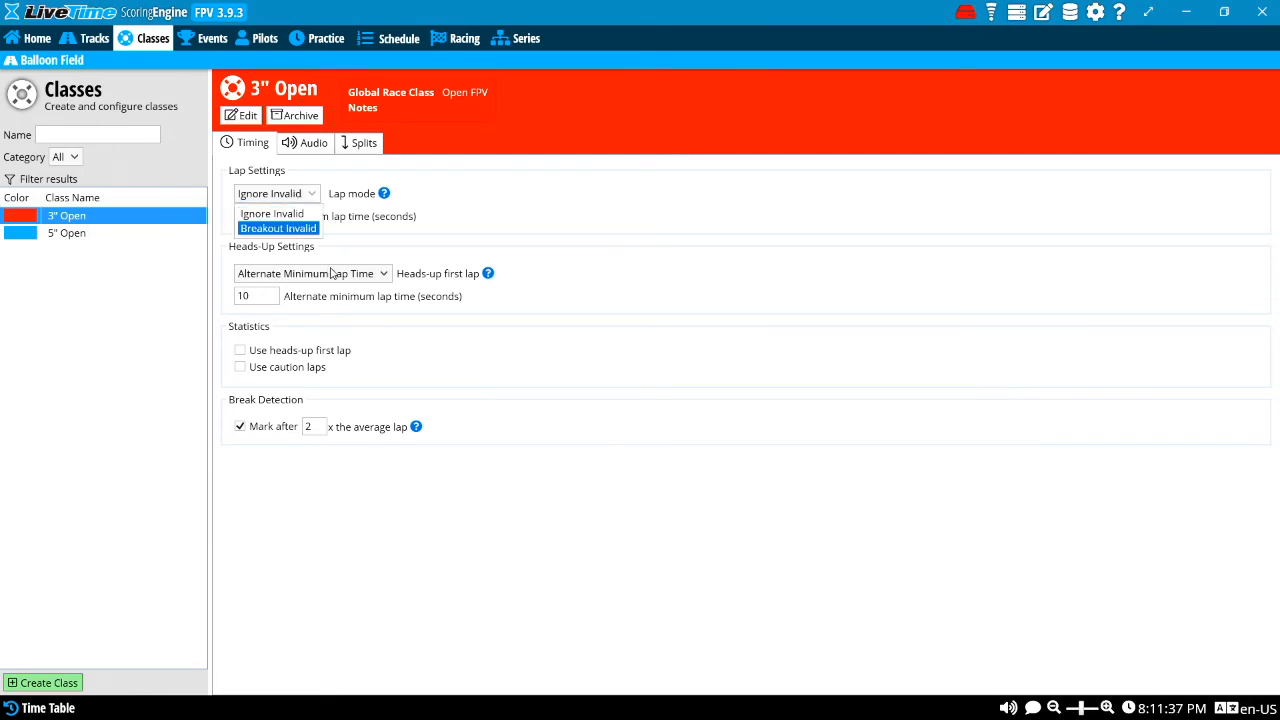
pyautogui.click(380, 247)
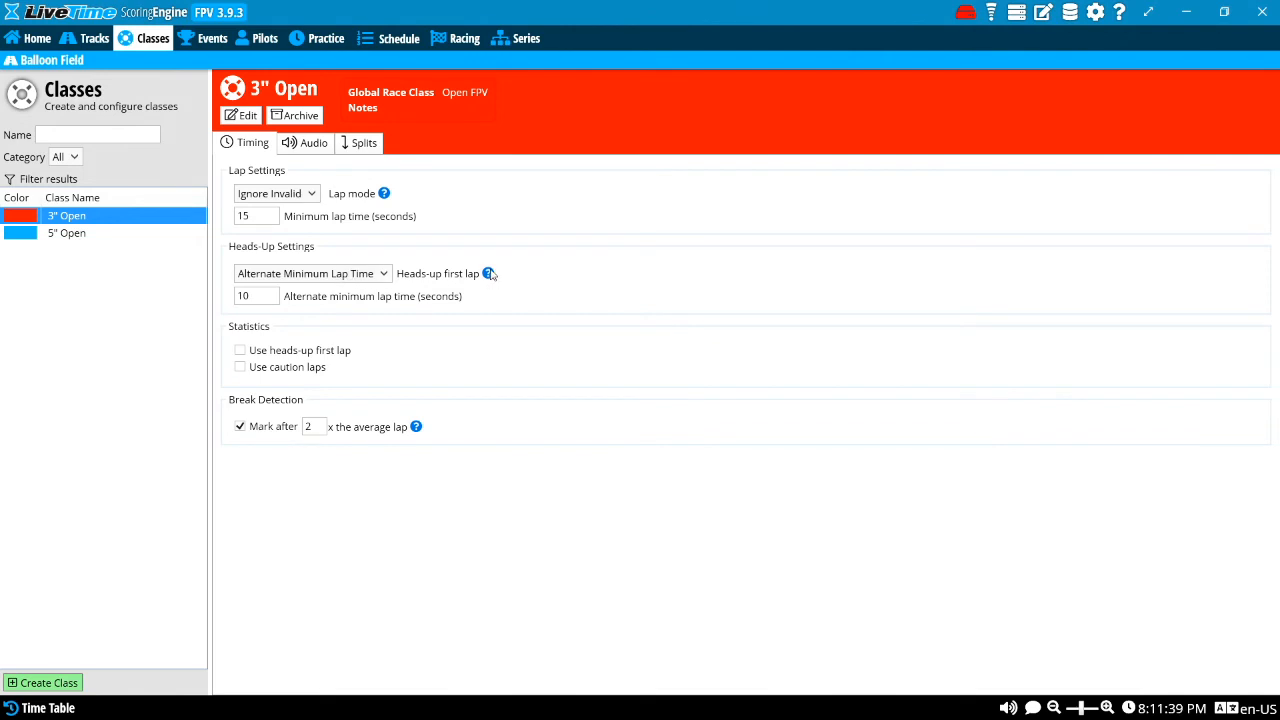
pyautogui.moveTo(490, 274)
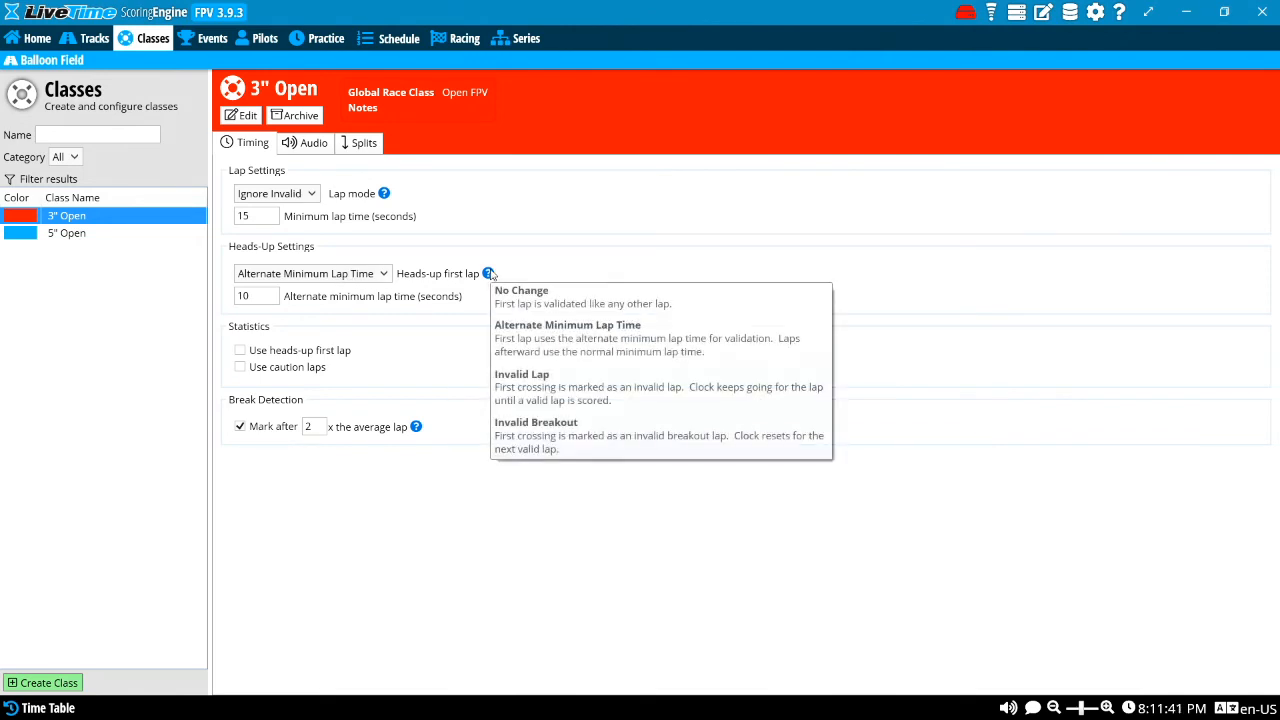
# - Set the heads-up first lap of the 3" Open class to Invalid Breakout
pyautogui.click(320, 279)
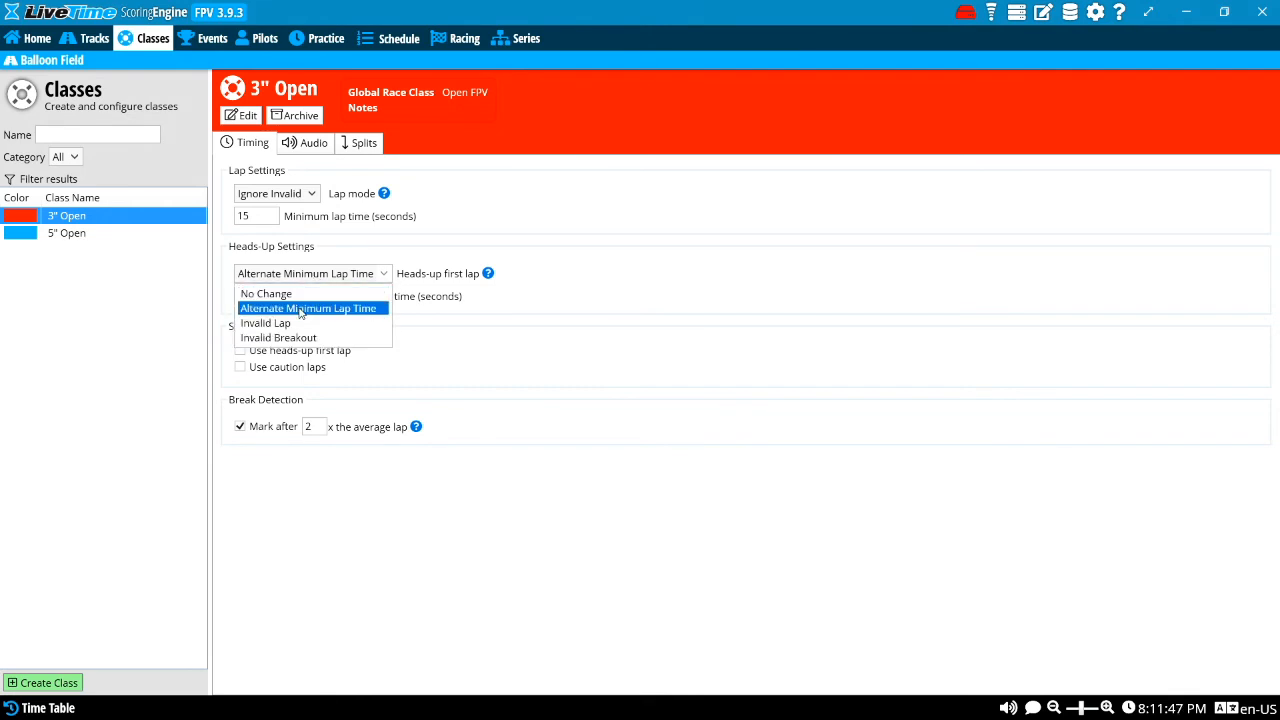
pyautogui.click(300, 212)
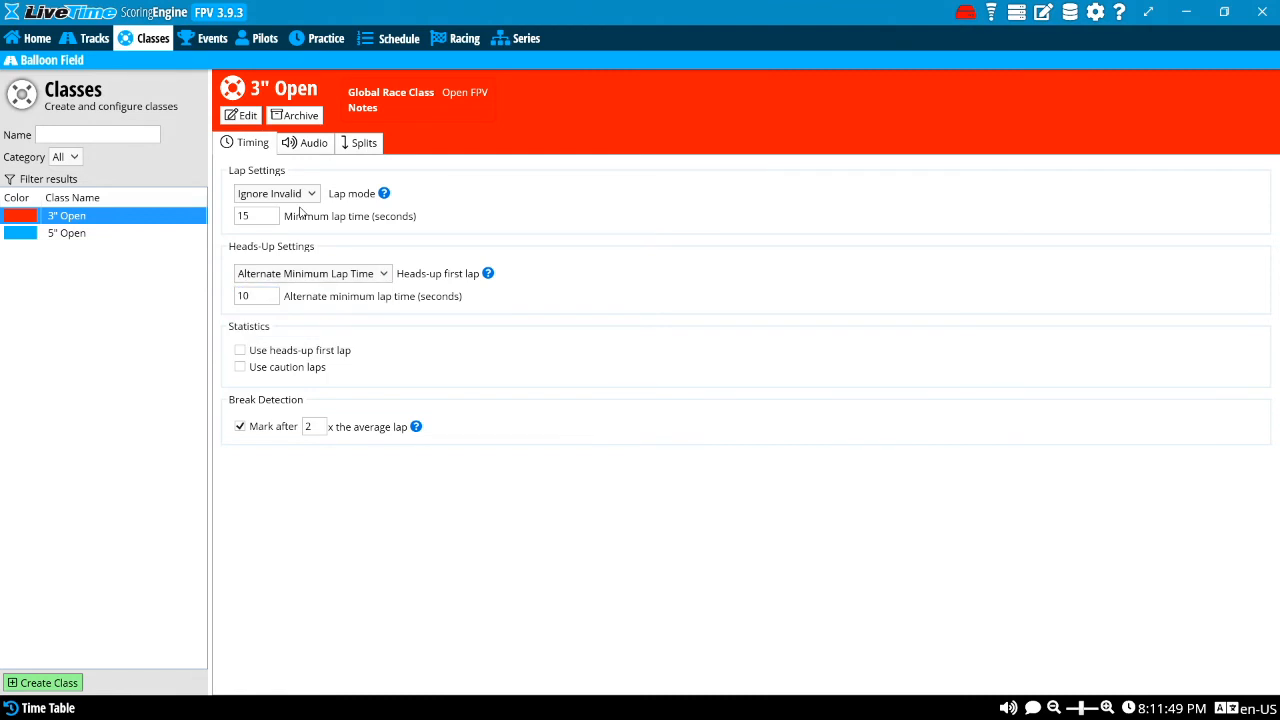
pyautogui.click(330, 266)
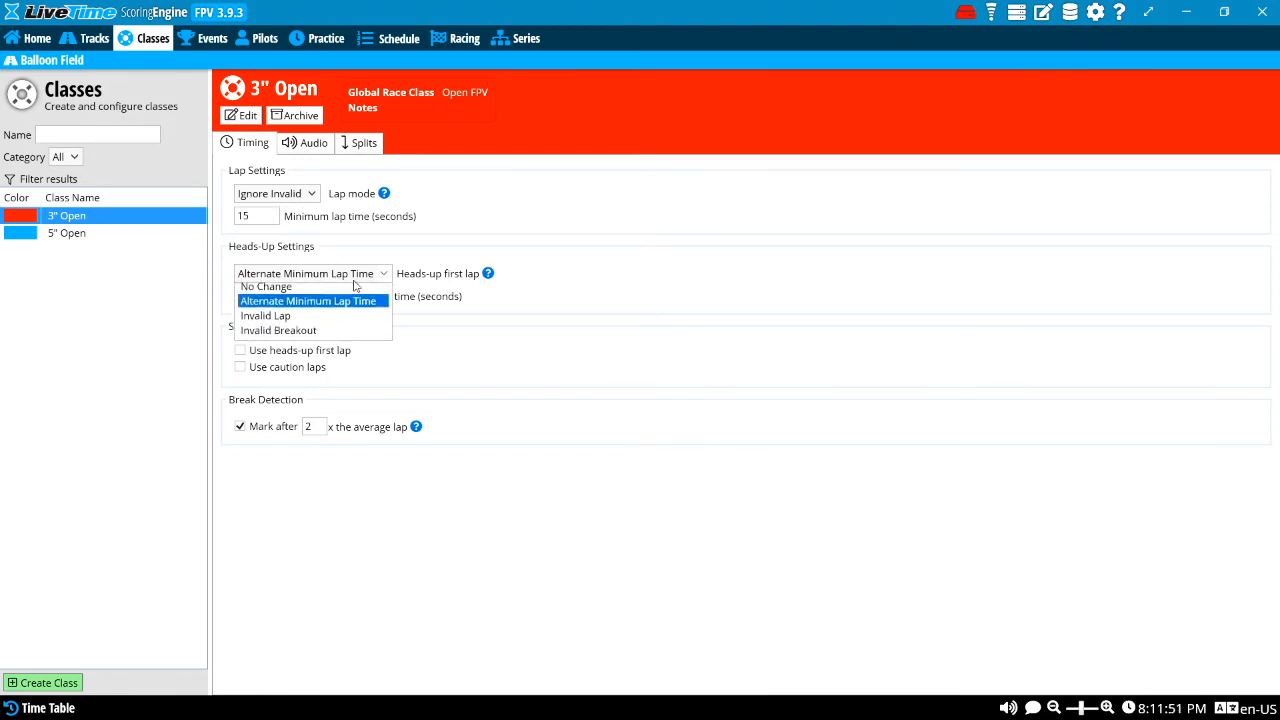
pyautogui.click(349, 335)
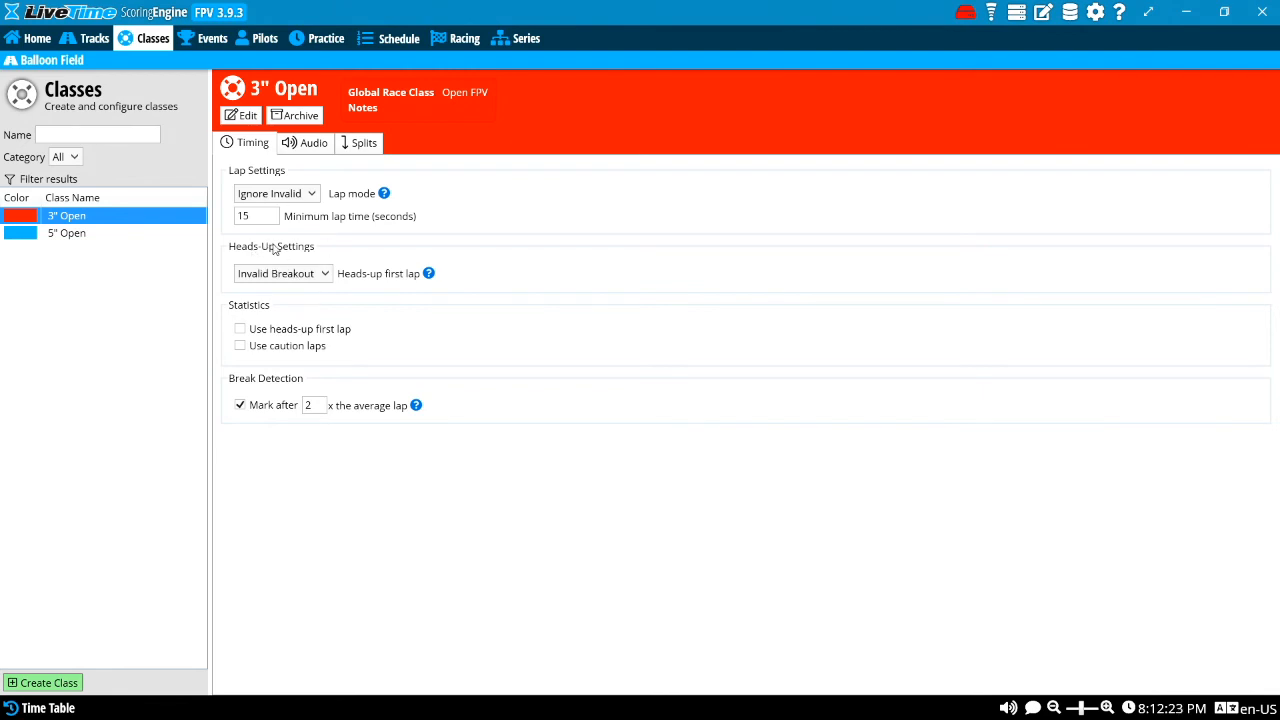
# - Toggle the use of the heads-up first lap in the 3" Open class's statistics and select the break detection multiplier
pyautogui.click(292, 337)
pyautogui.click(291, 332)
pyautogui.click(272, 333)
pyautogui.click(296, 332)
pyautogui.doubleClick(310, 405)
# - Set the start audio of the 3" Open class to 3 countdown ticks with a 1-second delay between ticks
pyautogui.click(301, 146)
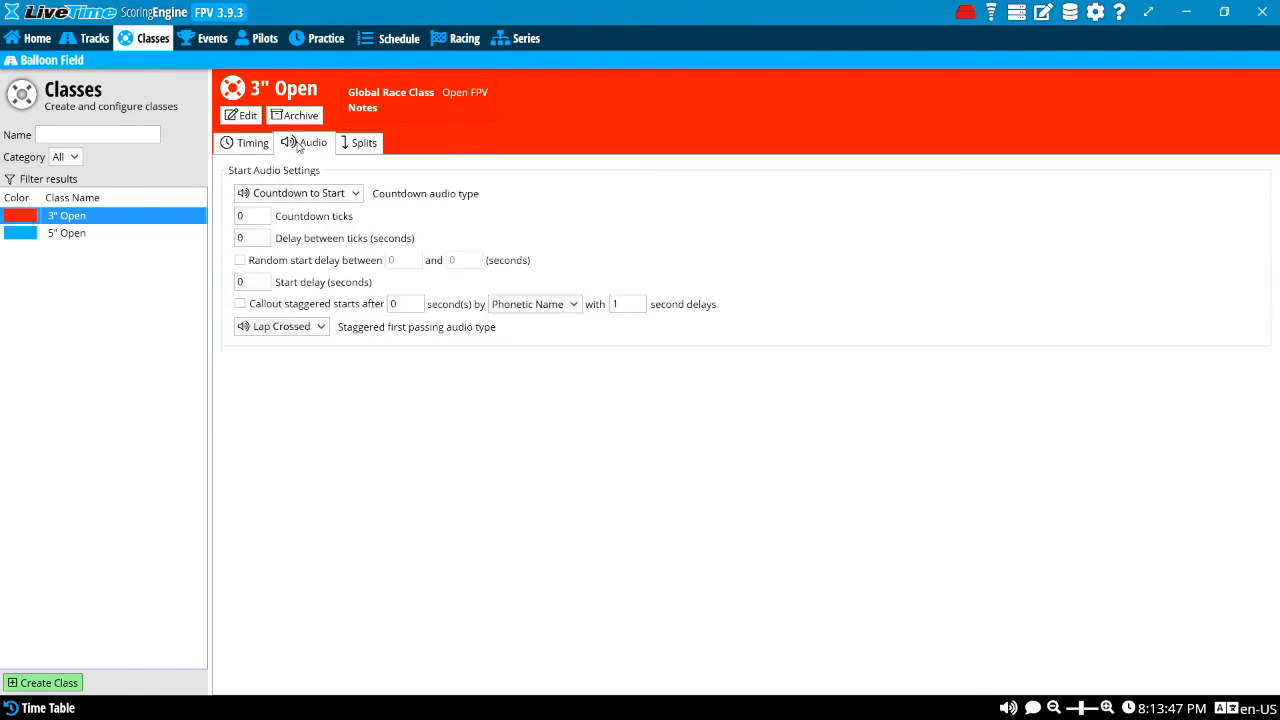
pyautogui.doubleClick(253, 221)
pyautogui.write('3')
pyautogui.click(249, 238)
pyautogui.write('1')
pyautogui.click(346, 251)
pyautogui.click(265, 217)
pyautogui.click(264, 247)
# - Enable a random start delay between 2 and 5 seconds for the 3" Open class
pyautogui.click(241, 262)
pyautogui.click(241, 263)
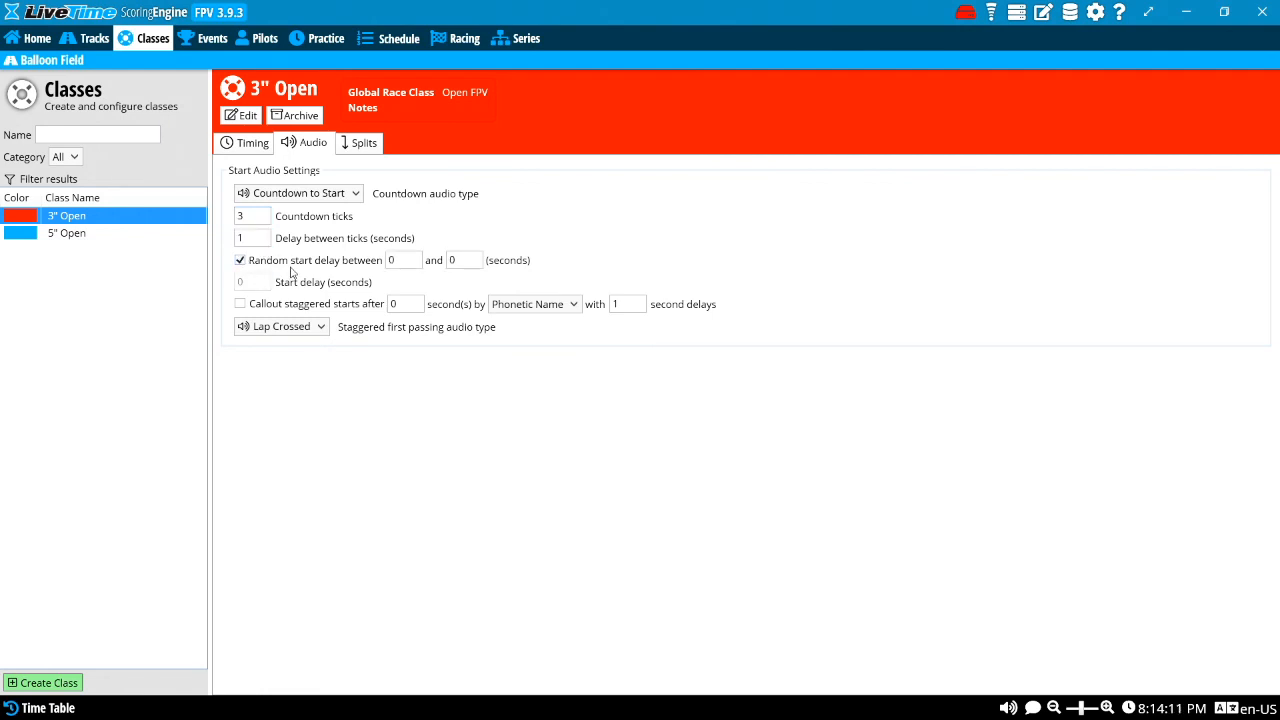
pyautogui.click(395, 261)
pyautogui.write('2')
pyautogui.click(451, 260)
pyautogui.write('5')
# - Turn off the random start delay for the 3" Open class and set a fixed start delay of 1 second
pyautogui.click(240, 260)
pyautogui.click(257, 281)
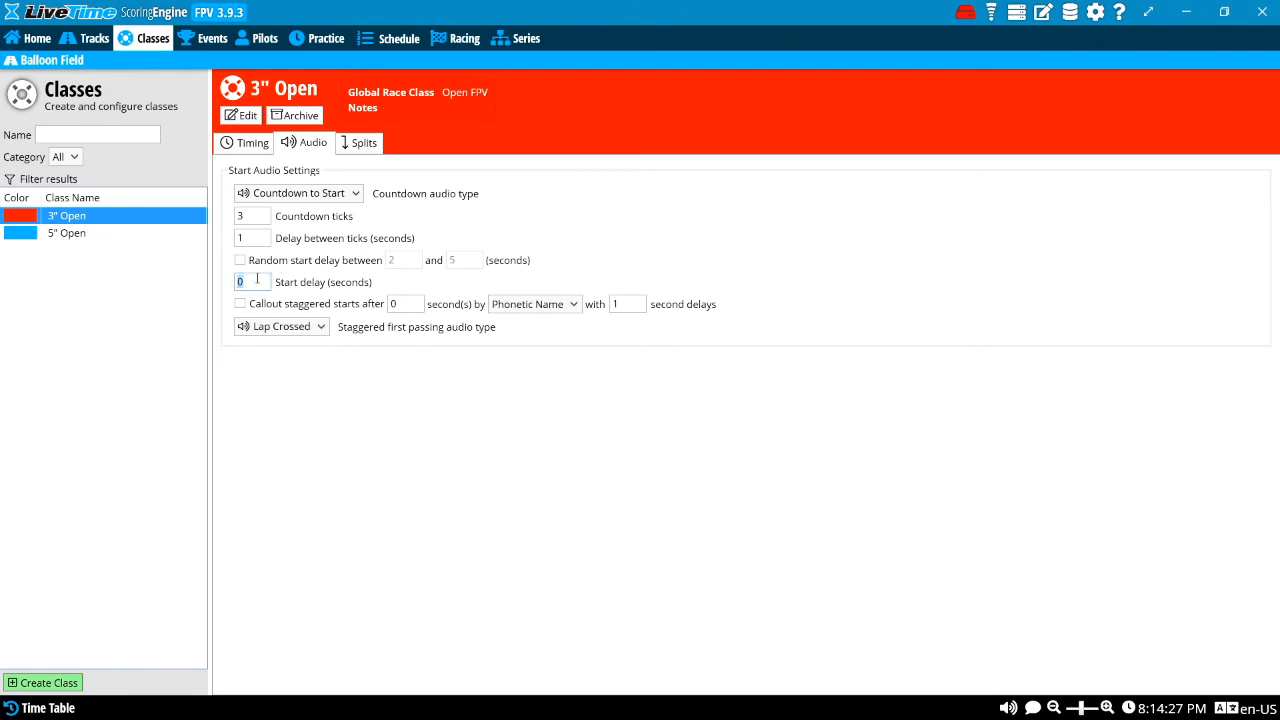
pyautogui.write('1')
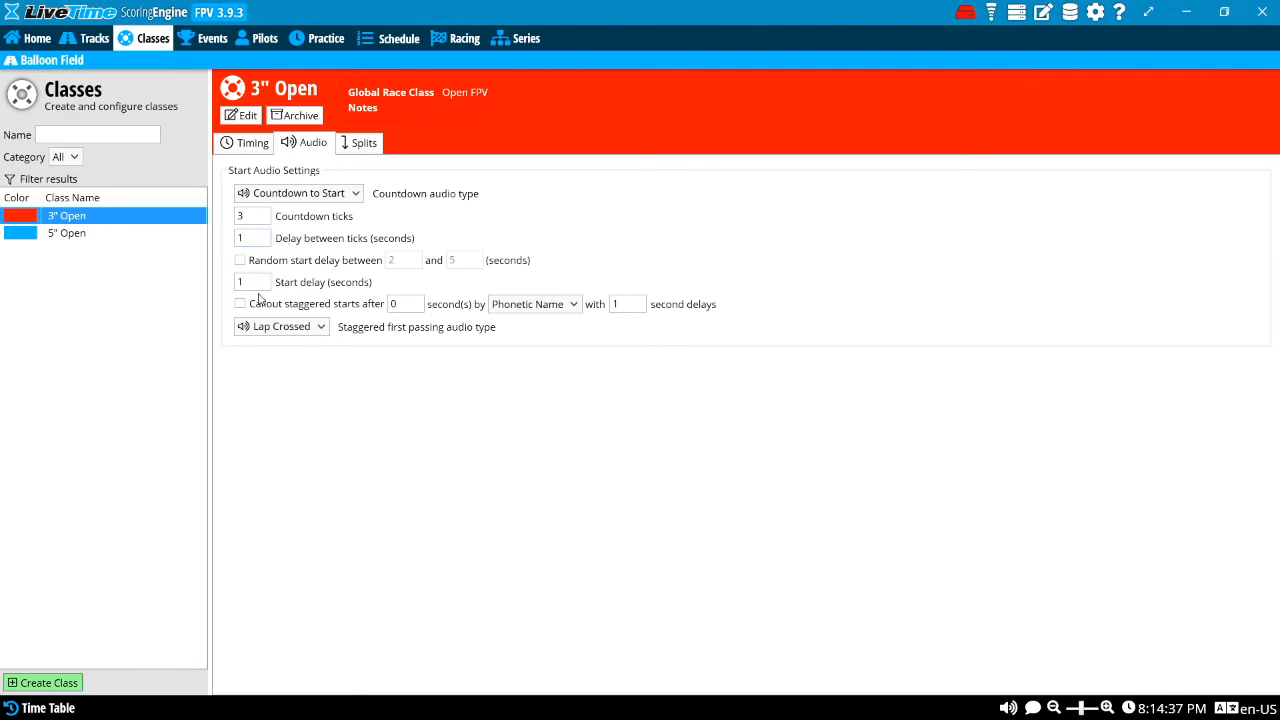
# - Set the minimum lap time of the 5" Open class to 15 seconds with the Ignore Invalid lap mode
pyautogui.click(183, 236)
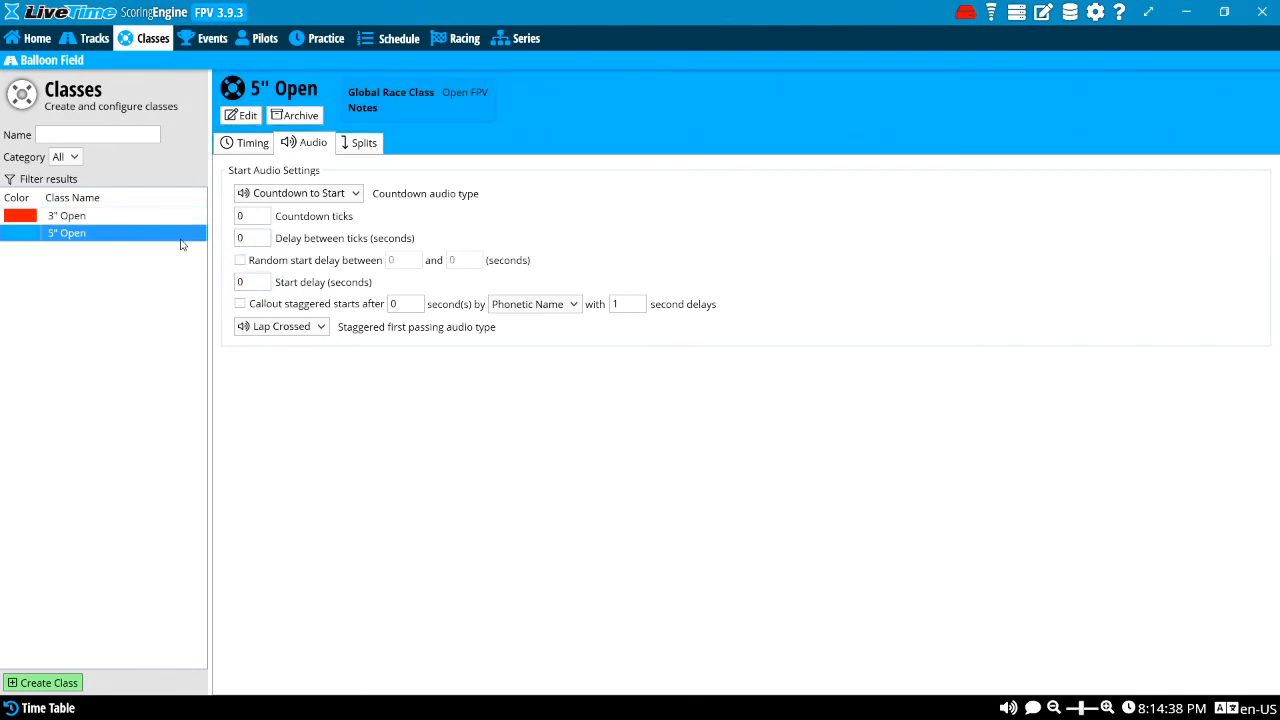
pyautogui.click(262, 216)
pyautogui.click(258, 146)
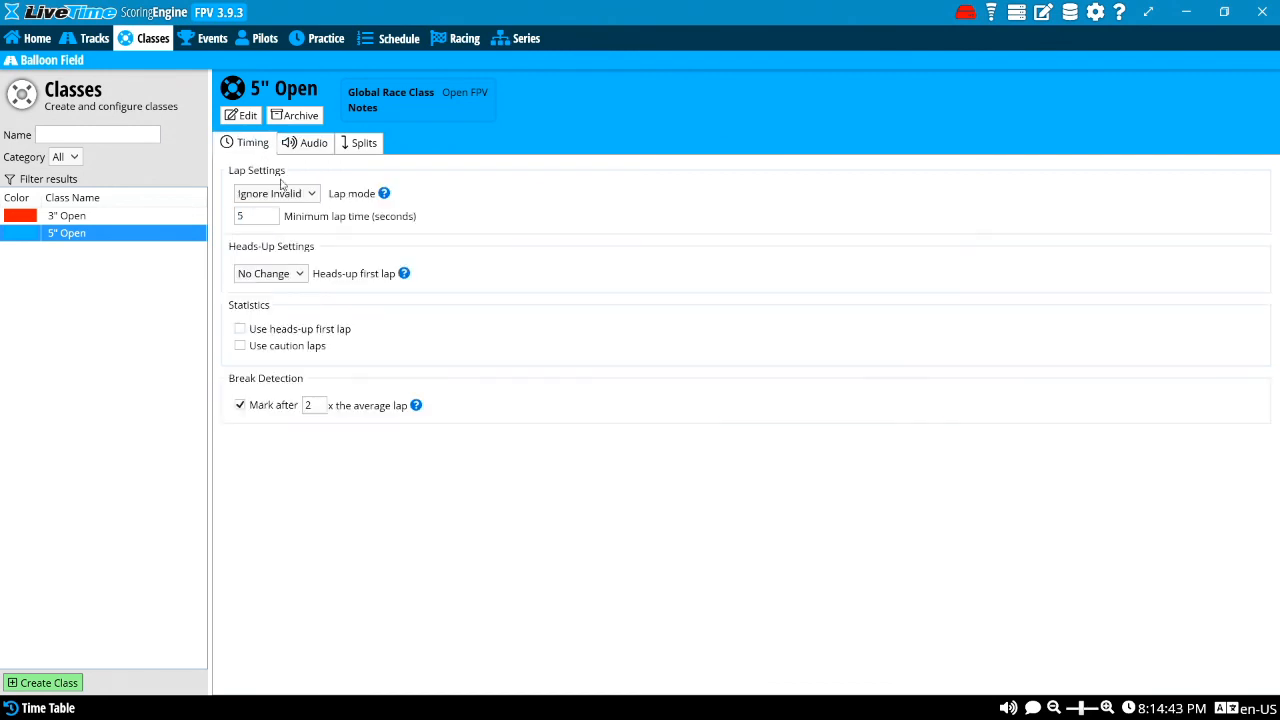
pyautogui.click(265, 218)
pyautogui.write('15')
pyautogui.click(286, 194)
pyautogui.click(293, 213)
pyautogui.doubleClick(250, 216)
pyautogui.click(272, 216)
pyautogui.click(279, 195)
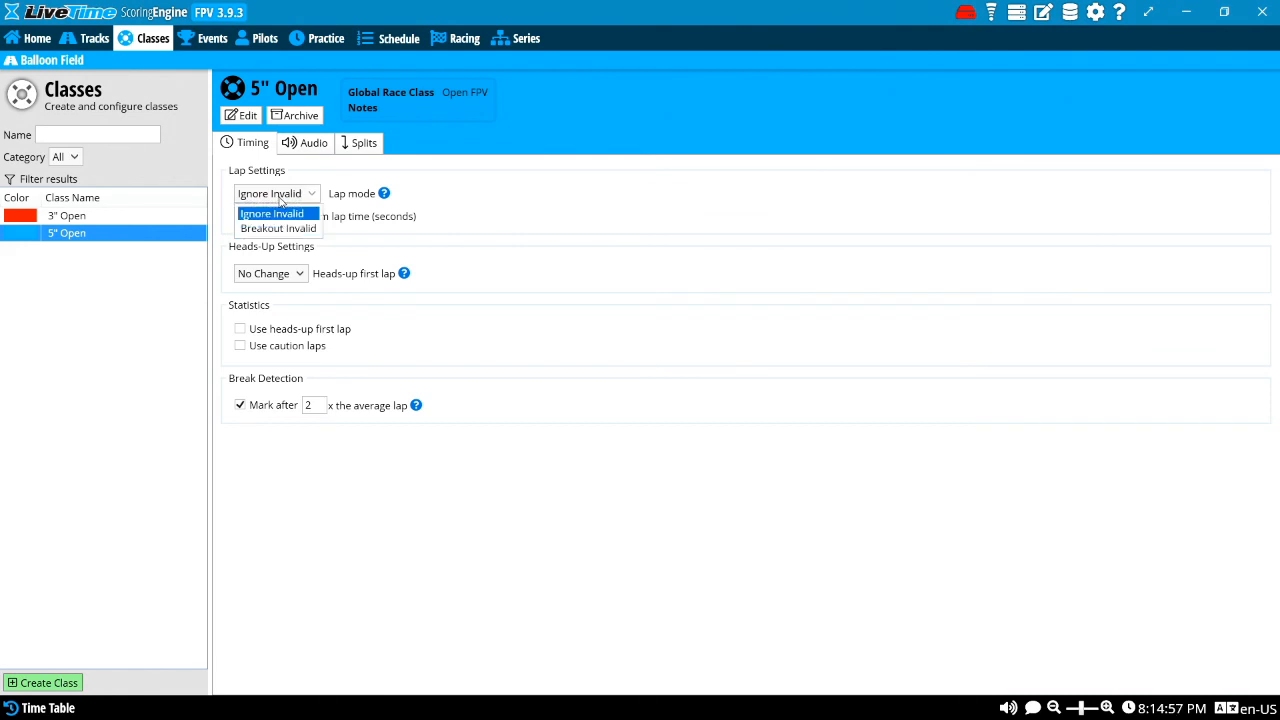
pyautogui.click(285, 218)
# - Set the 5" Open class's heads-up first lap to Invalid Breakout and include the heads-up first lap in its statistics
pyautogui.click(274, 272)
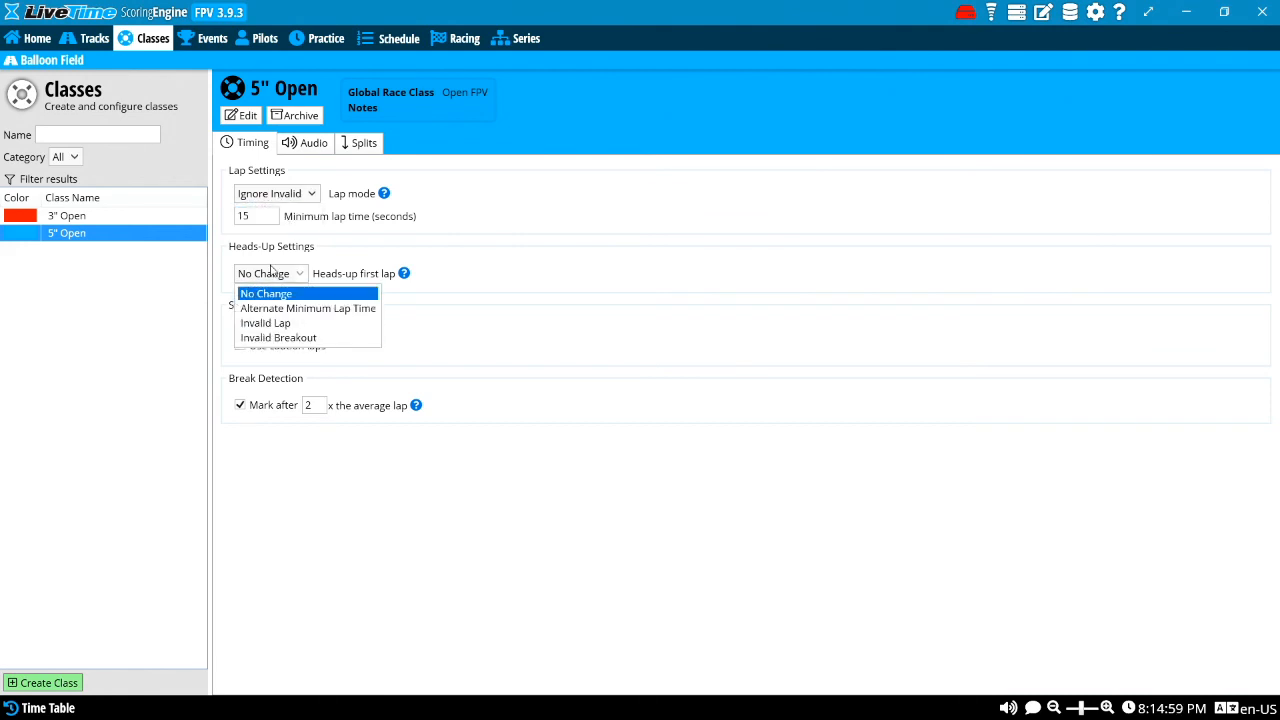
pyautogui.click(277, 342)
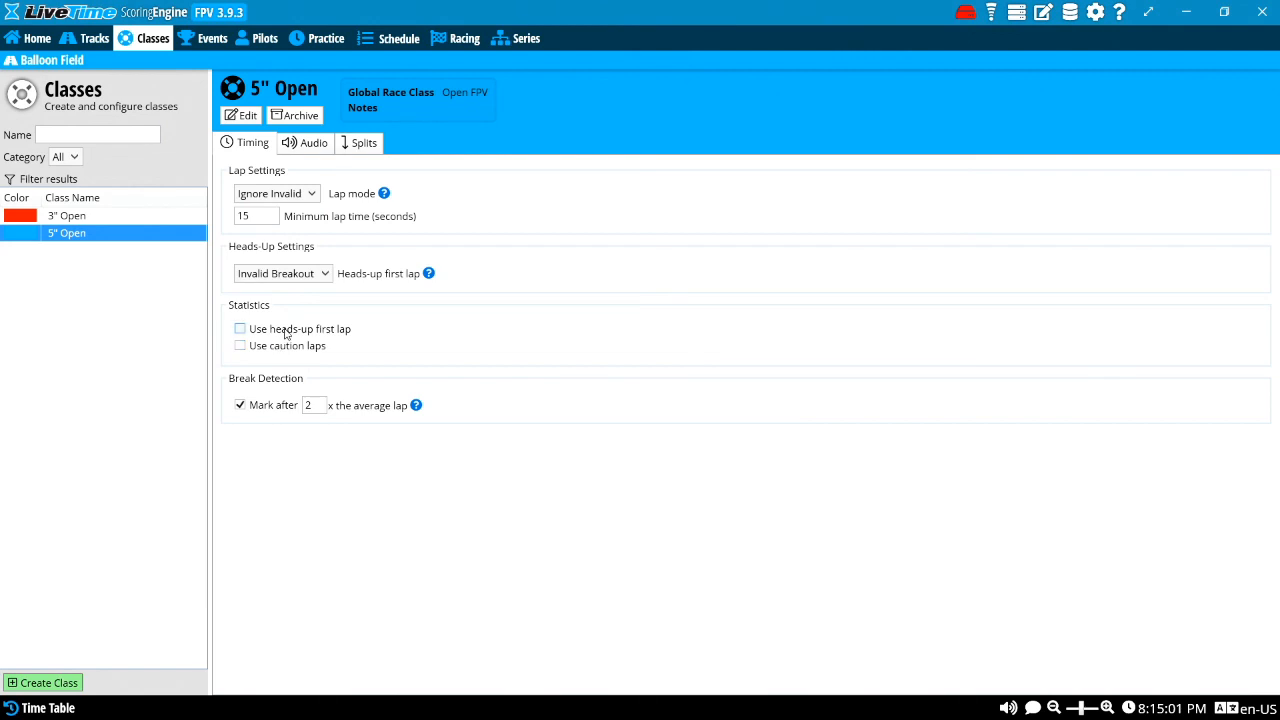
pyautogui.click(283, 333)
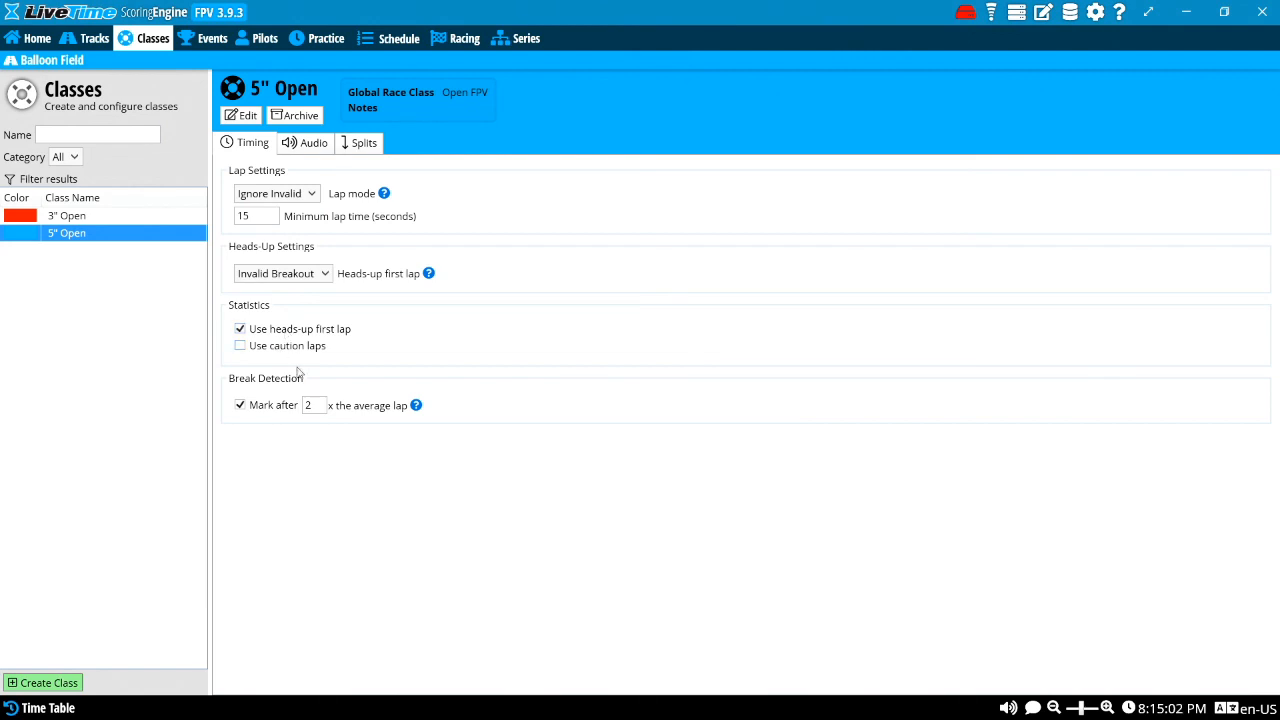
# - Open the audio settings of the 5" Open class and check them against those of the 3" Open class
pyautogui.click(304, 150)
pyautogui.click(110, 216)
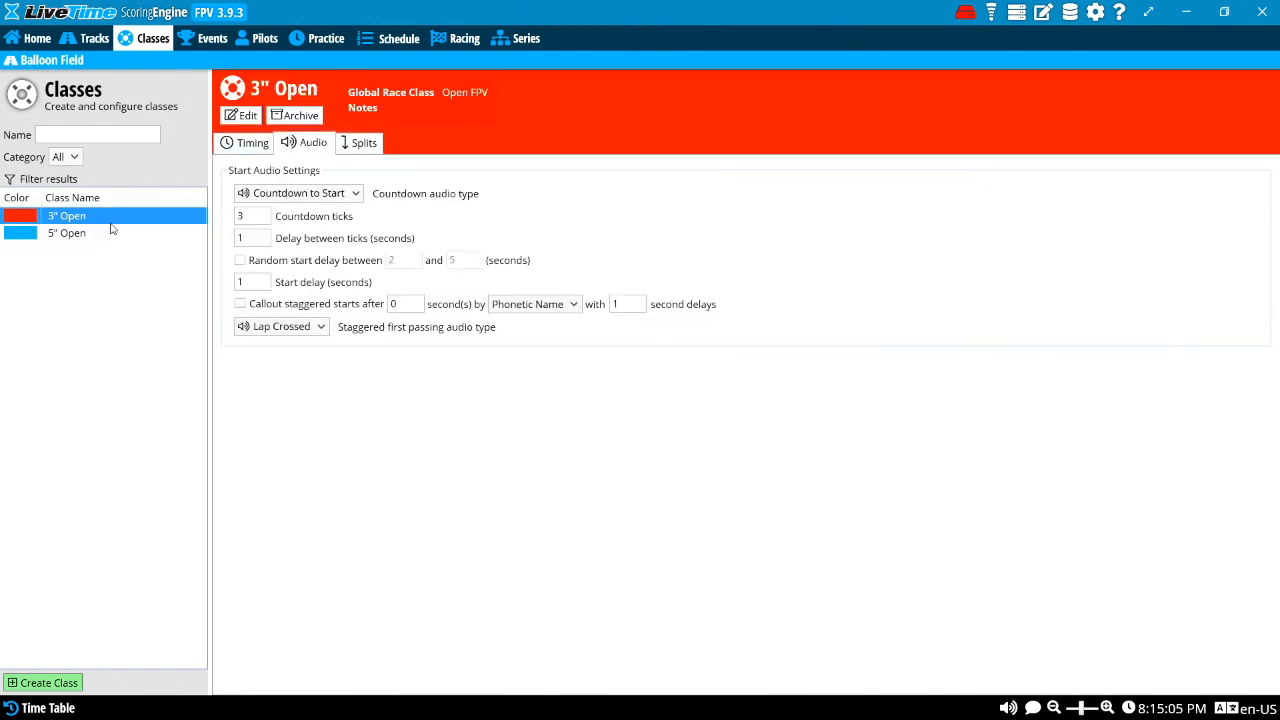